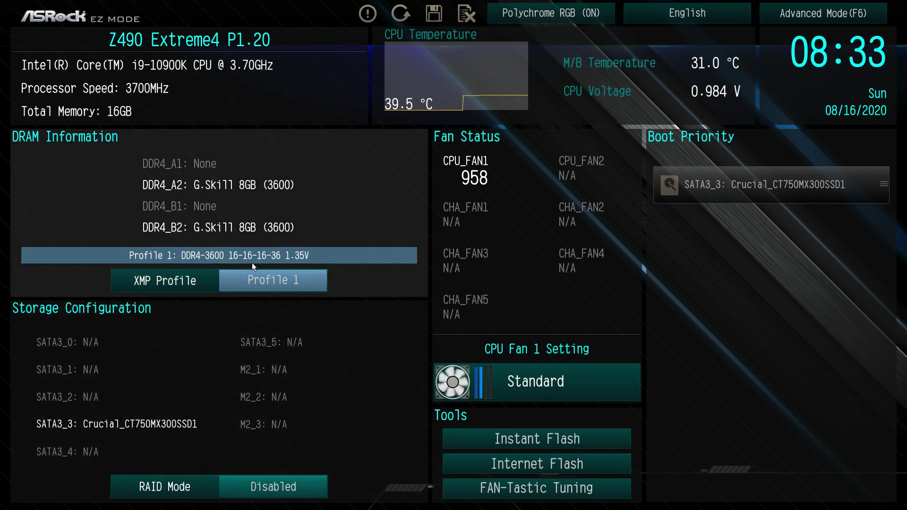
Step: Switch the XMP profile to Auto and back to Profile 1, and toggle Polychrome RGB off and on
{"action": "left_click", "coordinate": [193, 283]}
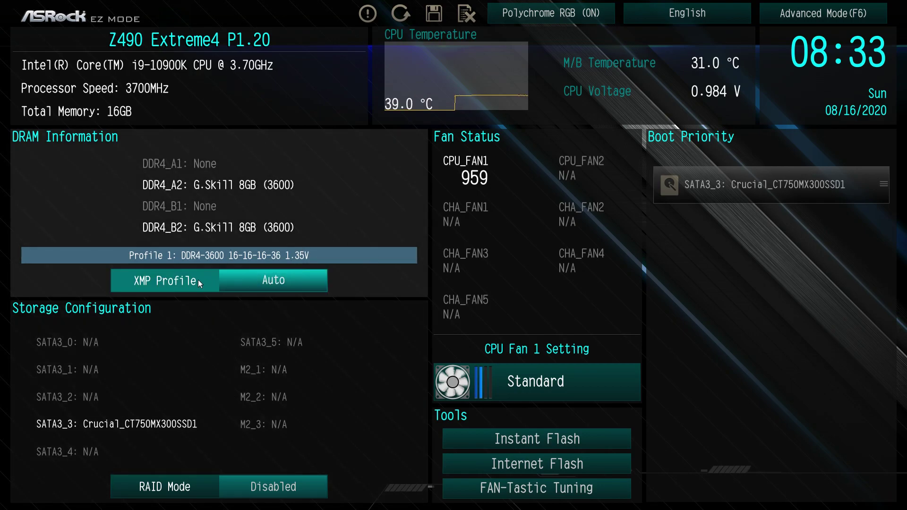
{"action": "left_click", "coordinate": [192, 281]}
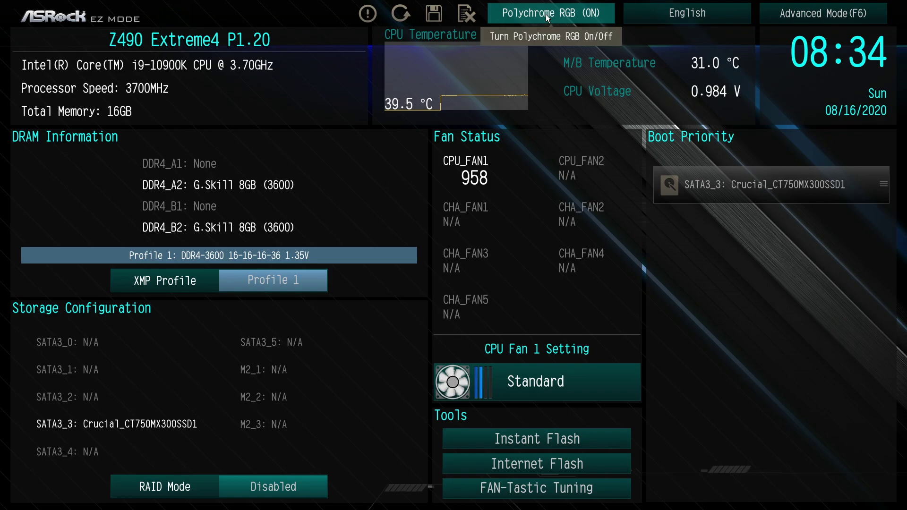
{"action": "left_click", "coordinate": [537, 15]}
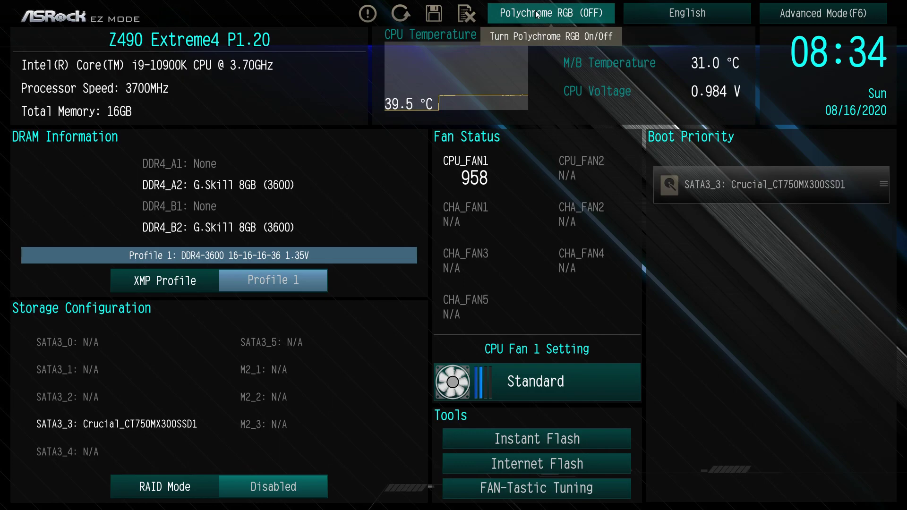
{"action": "left_click", "coordinate": [537, 15]}
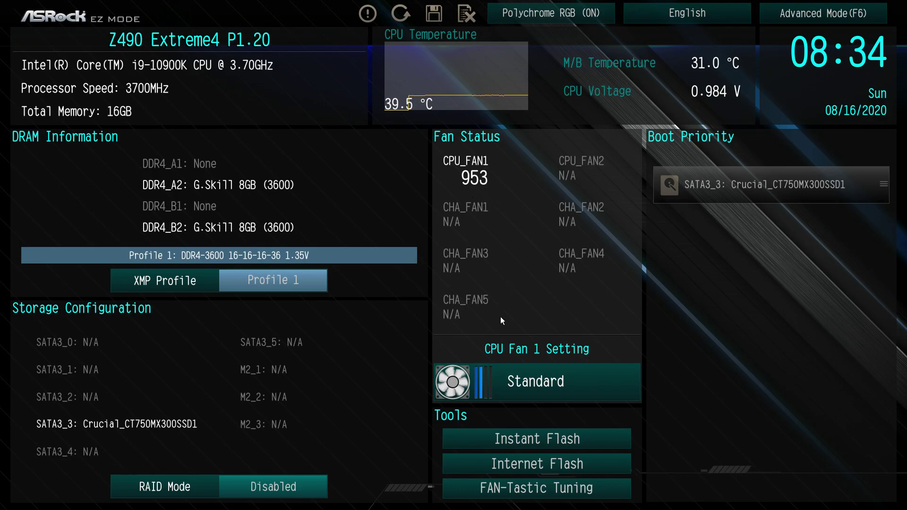
Step: Cycle the CPU fan mode through Performance, Full Speed and Silent back to Standard, and preview FAN-Tastic Tuning
{"action": "left_click", "coordinate": [518, 388]}
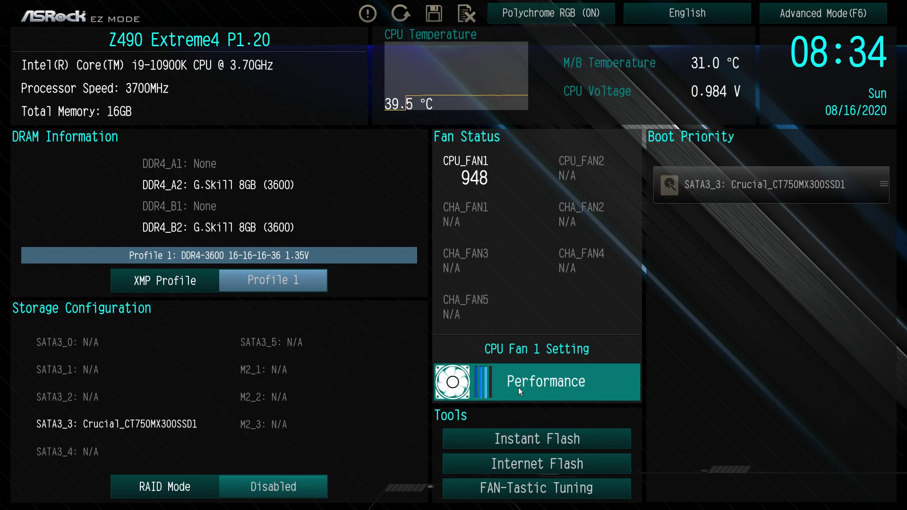
{"action": "left_click", "coordinate": [518, 387]}
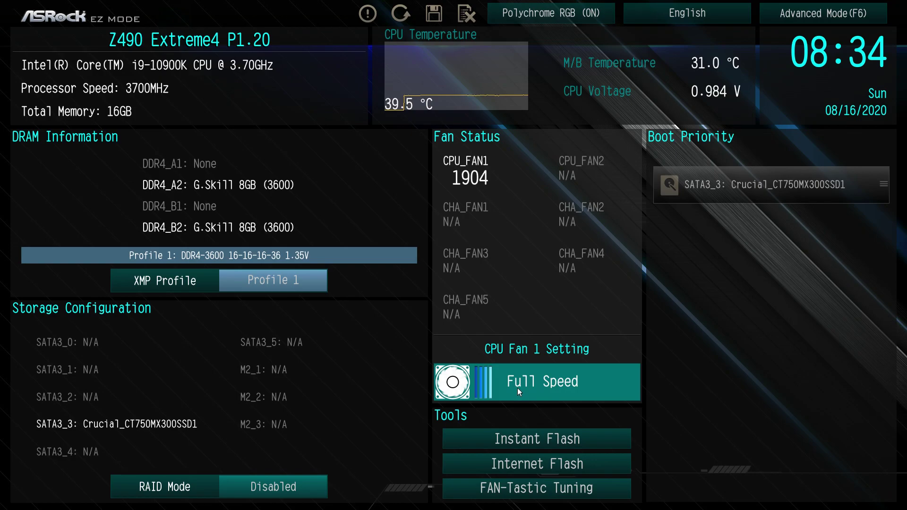
{"action": "left_click", "coordinate": [517, 388]}
{"action": "left_click", "coordinate": [518, 386]}
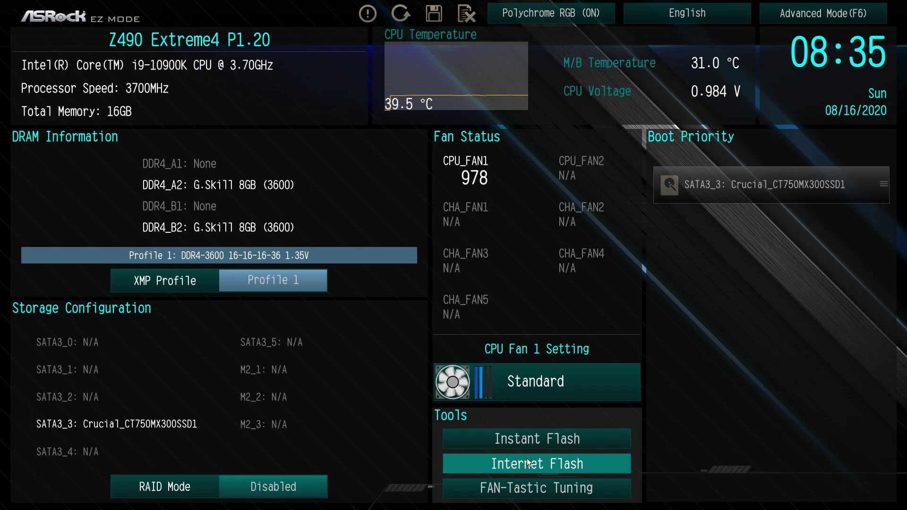
{"action": "left_click", "coordinate": [518, 490]}
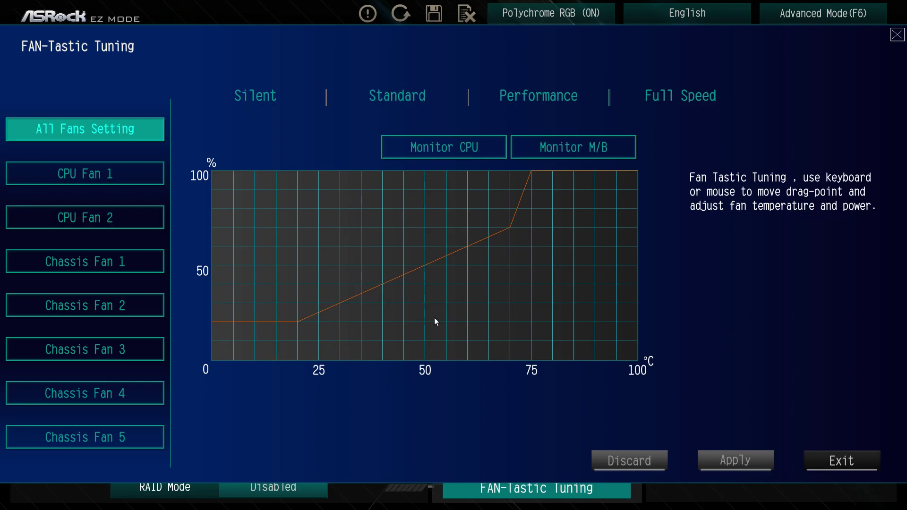
{"action": "key", "text": "Escape"}
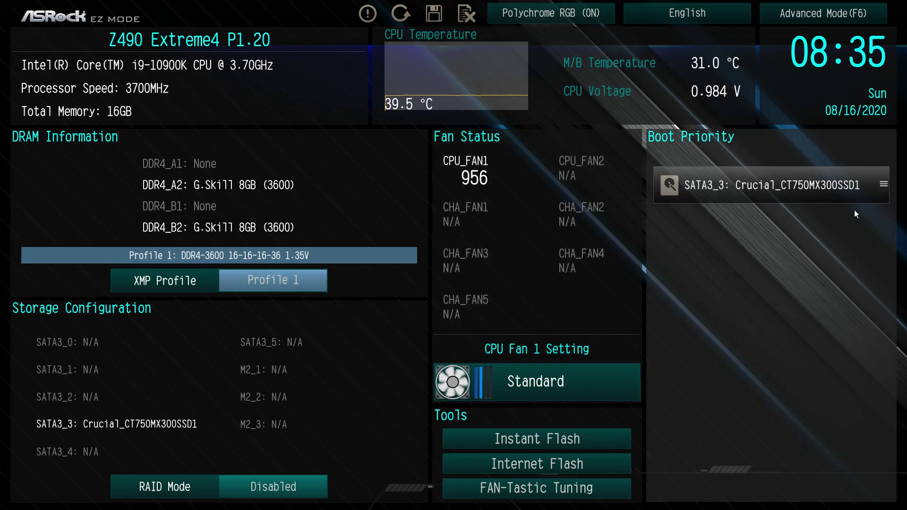
{"action": "mouse_move", "coordinate": [879, 186]}
{"action": "left_mouse_down"}
{"action": "mouse_move", "coordinate": [880, 224]}
{"action": "mouse_move", "coordinate": [873, 173]}
{"action": "left_mouse_up"}
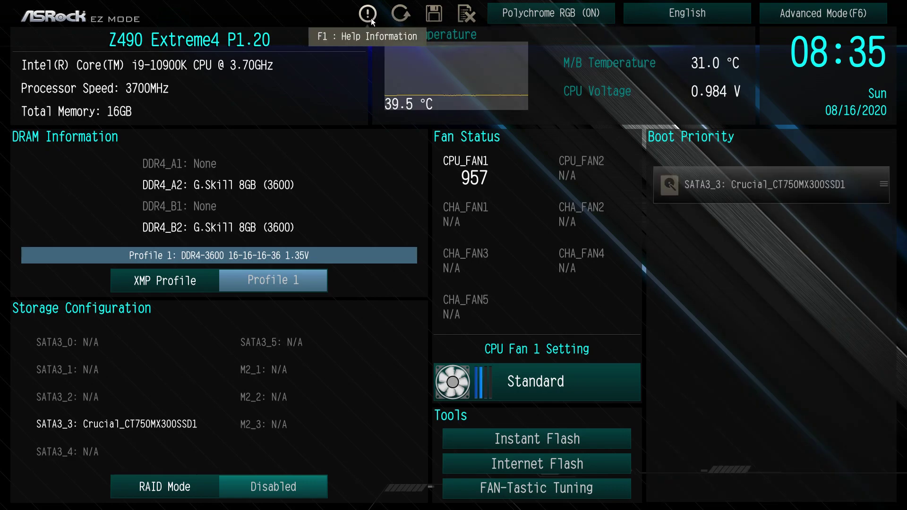
Step: Check the EZ Mode shortcut help, then move to Advanced Mode via My Favorite to the Main page
{"action": "left_click", "coordinate": [371, 18]}
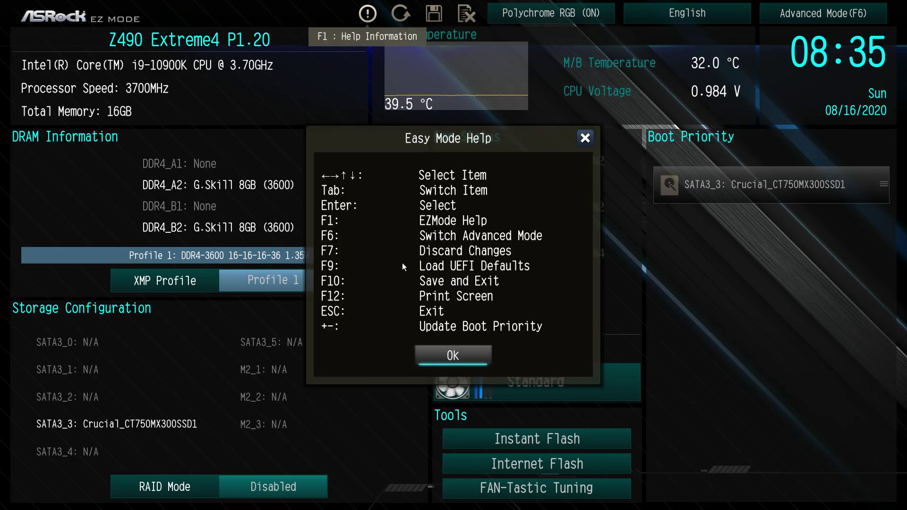
{"action": "left_click", "coordinate": [584, 144]}
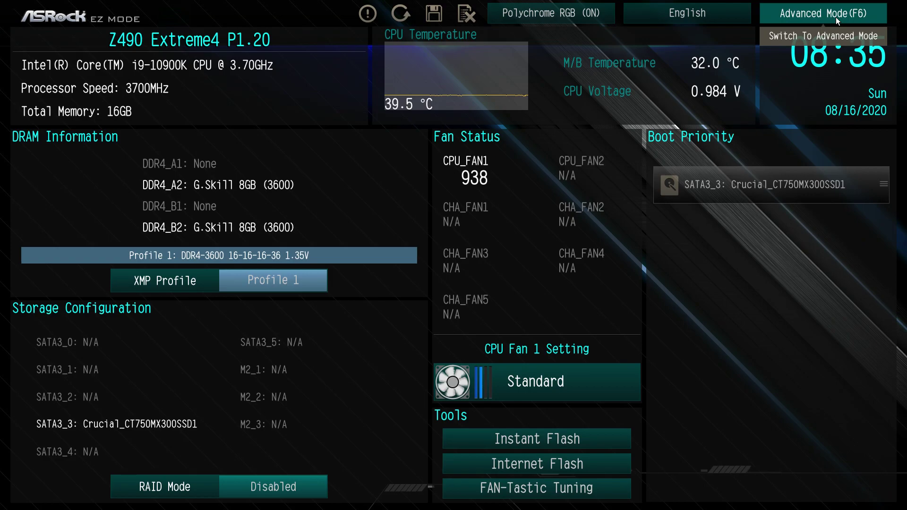
{"action": "left_click", "coordinate": [835, 17]}
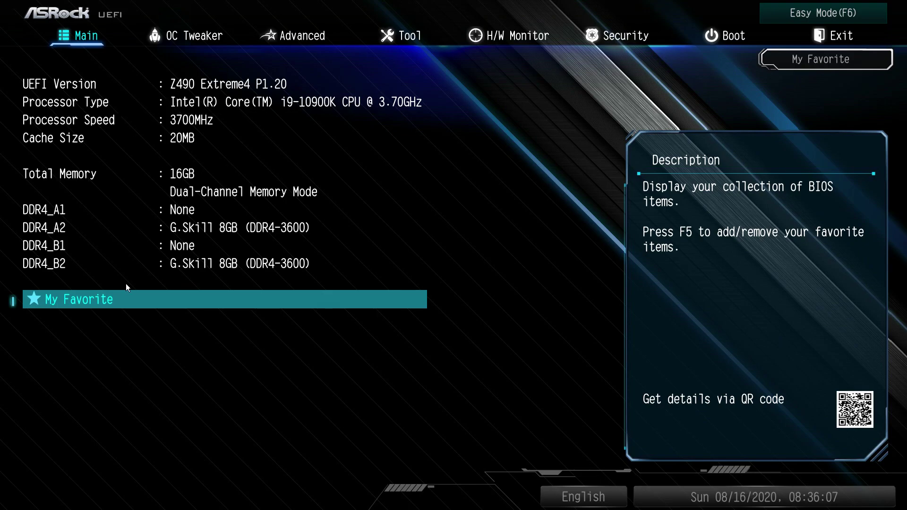
{"action": "left_click", "coordinate": [88, 300]}
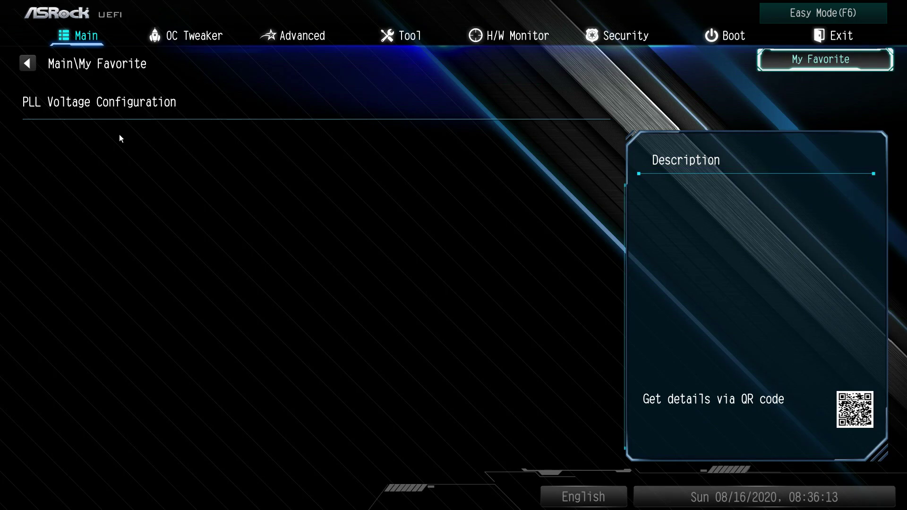
{"action": "left_click", "coordinate": [27, 63]}
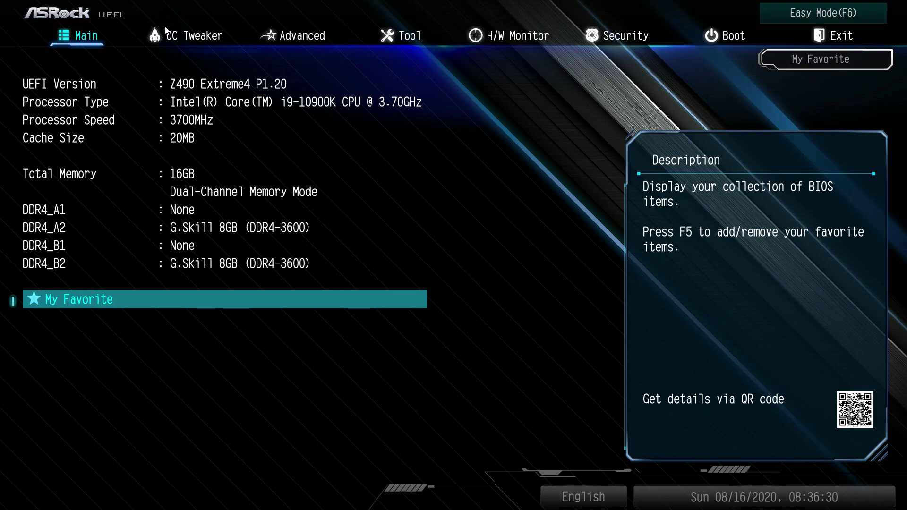
Step: Open CPU Configuration under OC Tweaker and scroll through its settings, including Short Duration Power Limit
{"action": "left_click", "coordinate": [180, 37]}
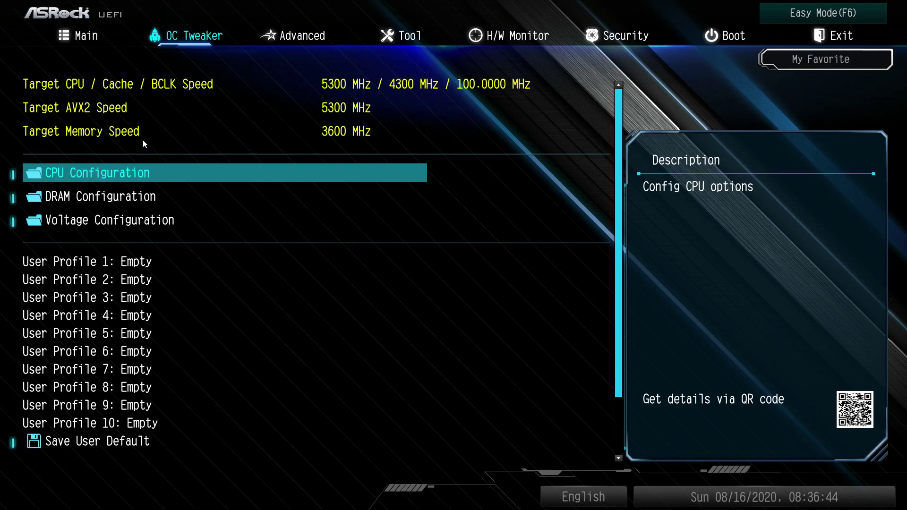
{"action": "key", "text": "Return"}
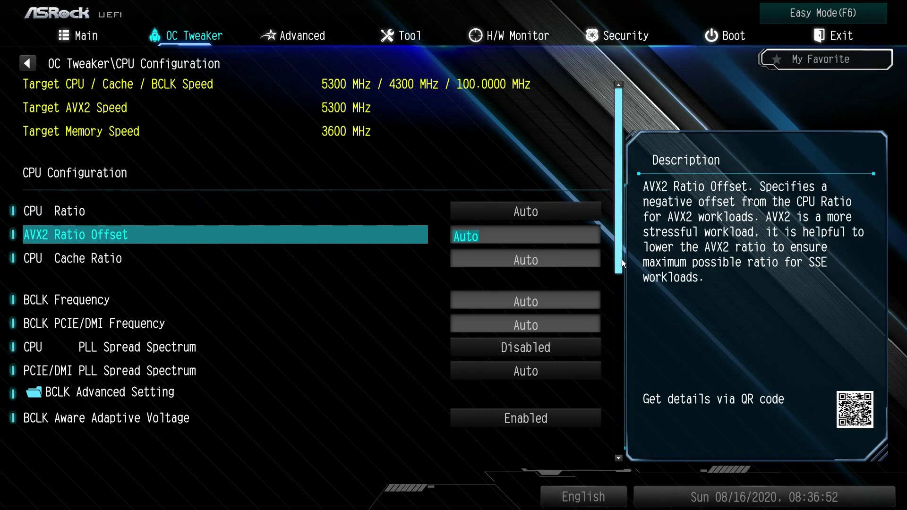
{"action": "scroll", "coordinate": [591, 426], "scroll_direction": "down", "scroll_amount": 10}
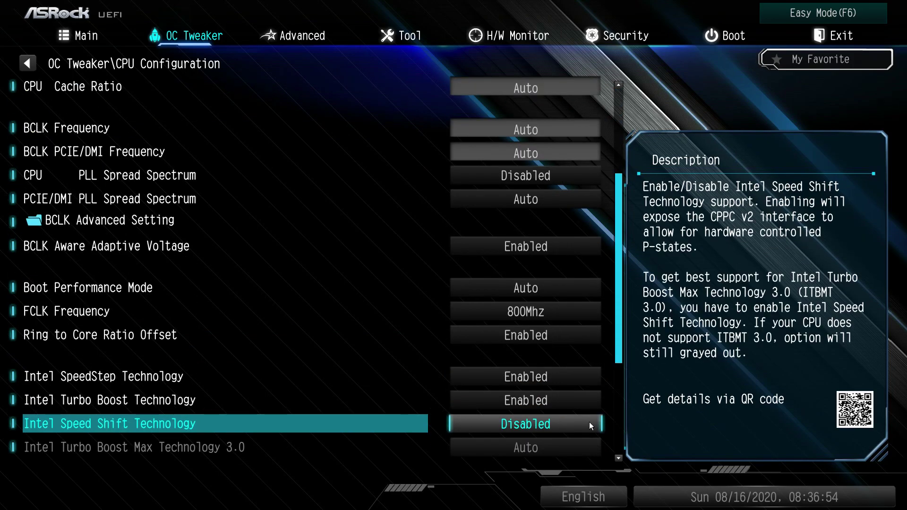
{"action": "scroll", "coordinate": [592, 447], "scroll_direction": "down", "scroll_amount": 2}
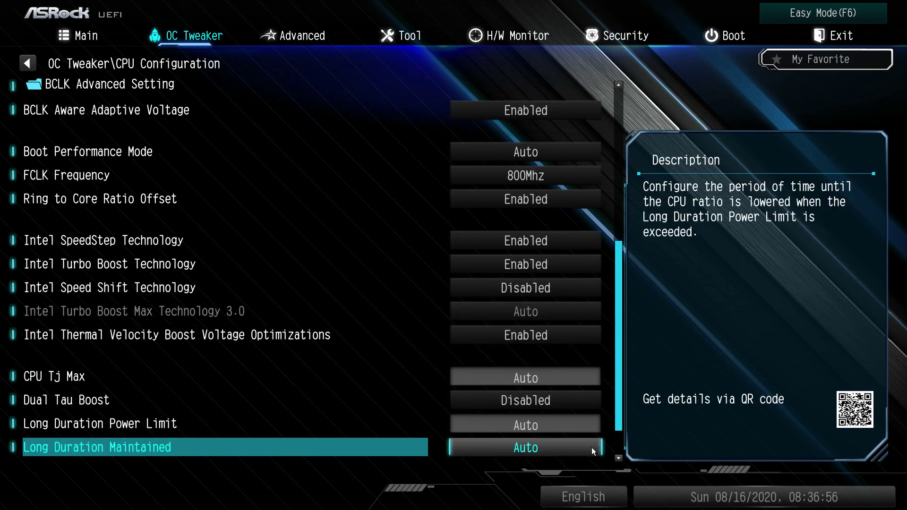
{"action": "scroll", "coordinate": [592, 447], "scroll_direction": "down", "scroll_amount": 2}
{"action": "left_click", "coordinate": [592, 424]}
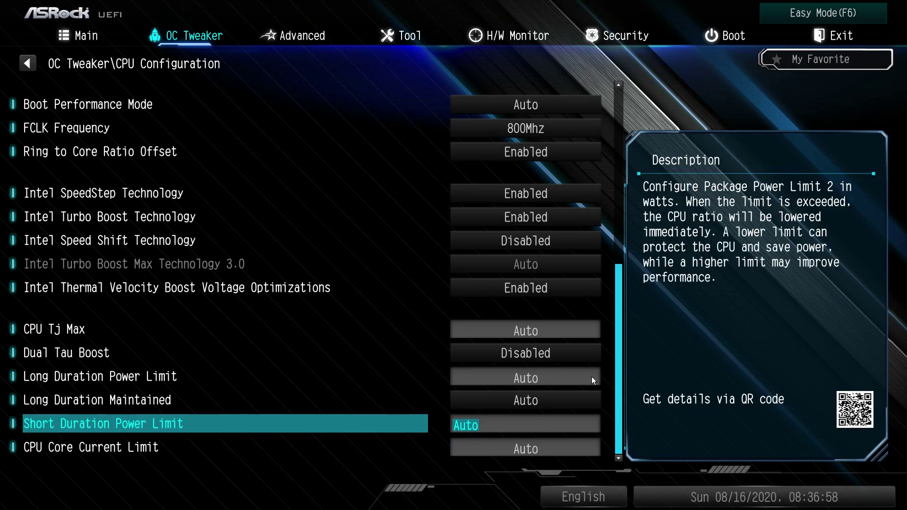
{"action": "scroll", "coordinate": [571, 100], "scroll_direction": "up", "scroll_amount": 5}
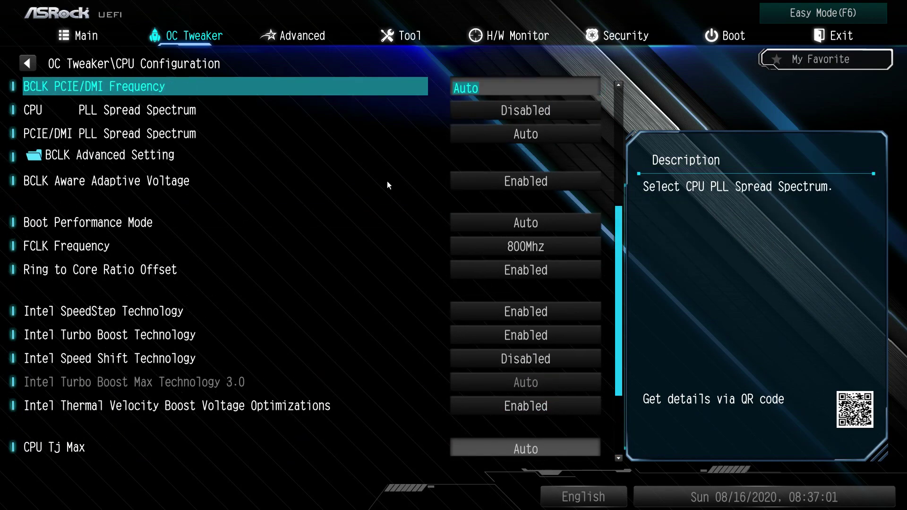
{"action": "scroll", "coordinate": [591, 87], "scroll_direction": "up", "scroll_amount": 5}
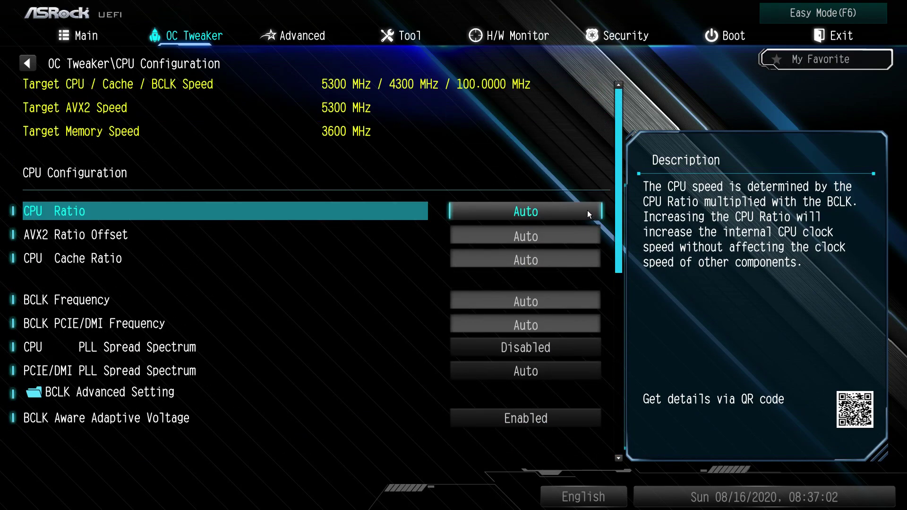
Step: Change CPU Ratio to All Core and enter 52 as the All Core ratio
{"action": "key", "text": "Return"}
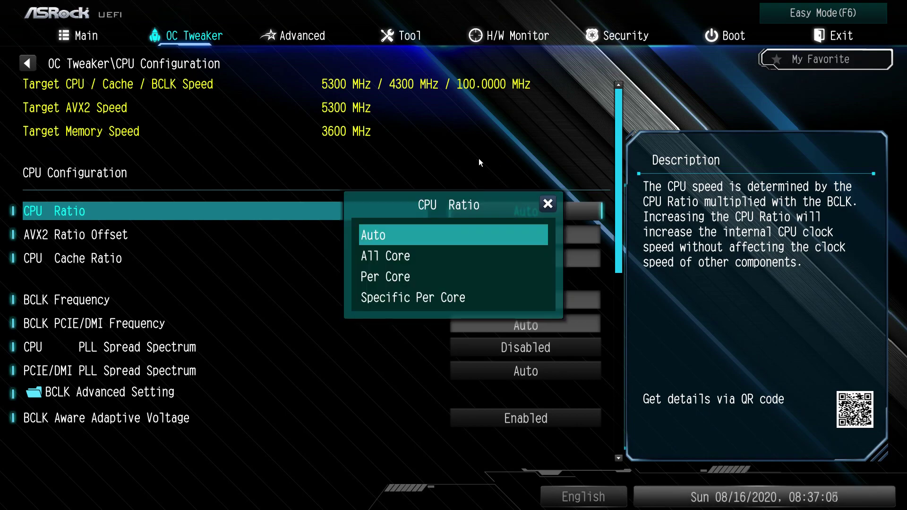
{"action": "key", "text": "Down"}
{"action": "key", "text": "Return"}
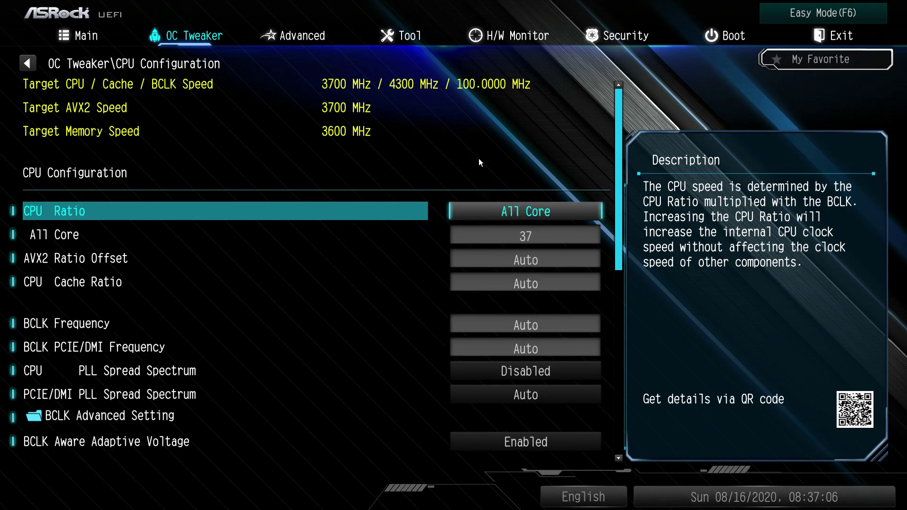
{"action": "key", "text": "Down"}
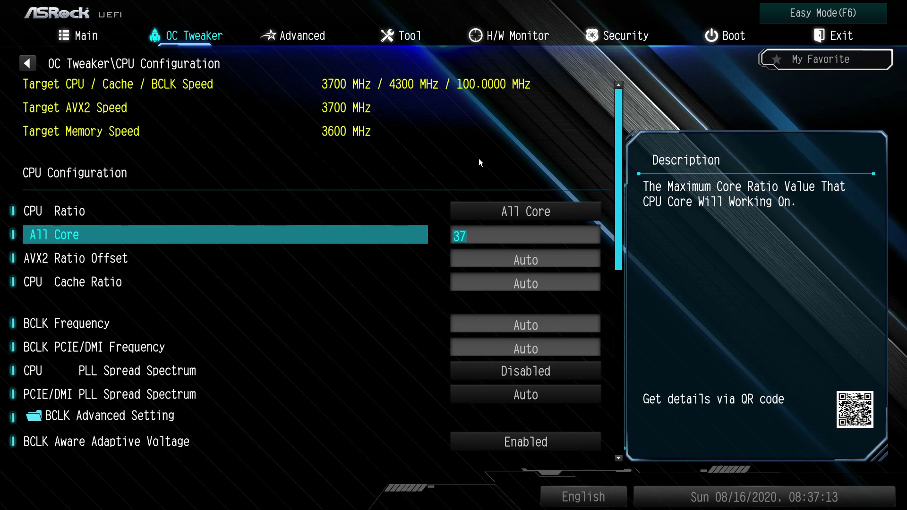
{"action": "type", "text": "52"}
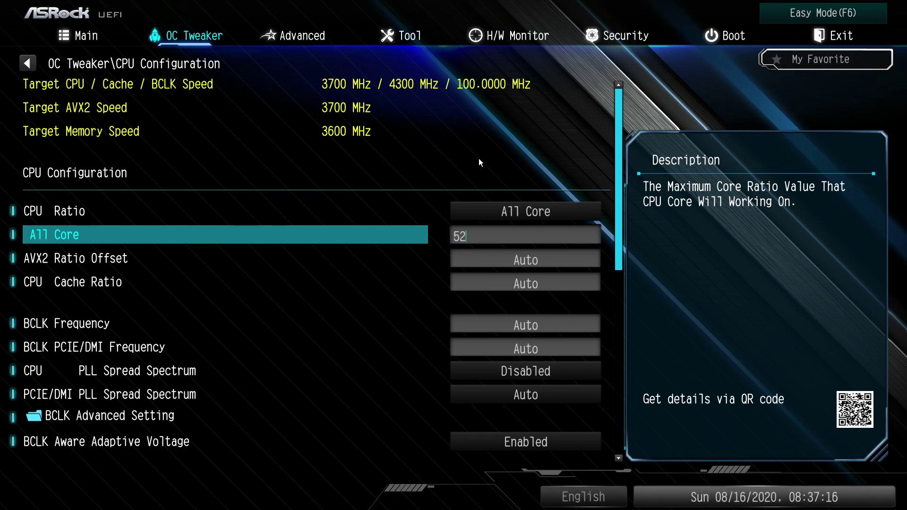
{"action": "key", "text": "Return"}
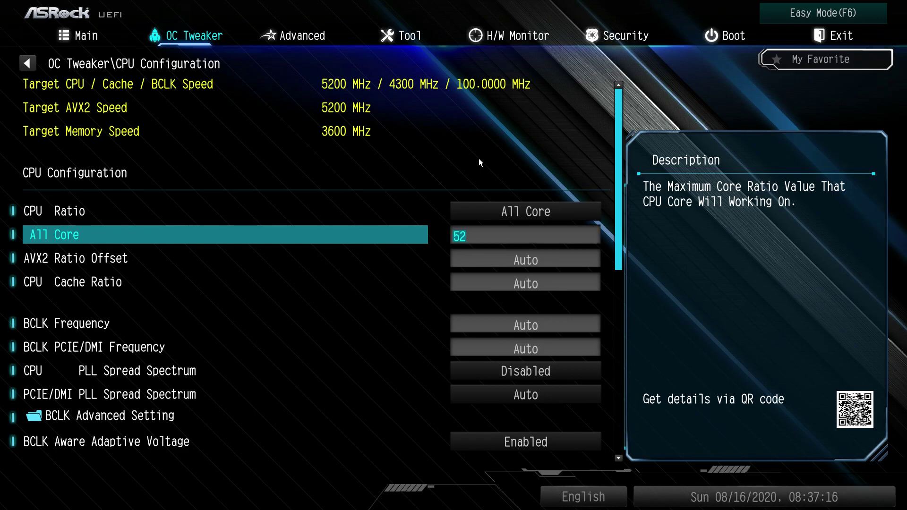
{"action": "left_click", "coordinate": [591, 284]}
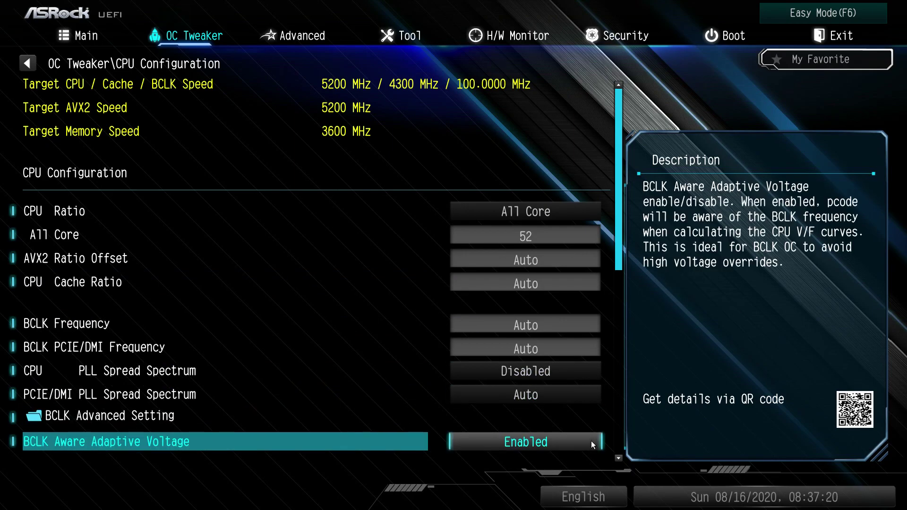
Step: Enter 500 as the CPU Core Current Limit, which the BIOS caps at 255.75
{"action": "scroll", "coordinate": [592, 436], "scroll_direction": "down", "scroll_amount": 3}
{"action": "scroll", "coordinate": [591, 435], "scroll_direction": "down", "scroll_amount": 10}
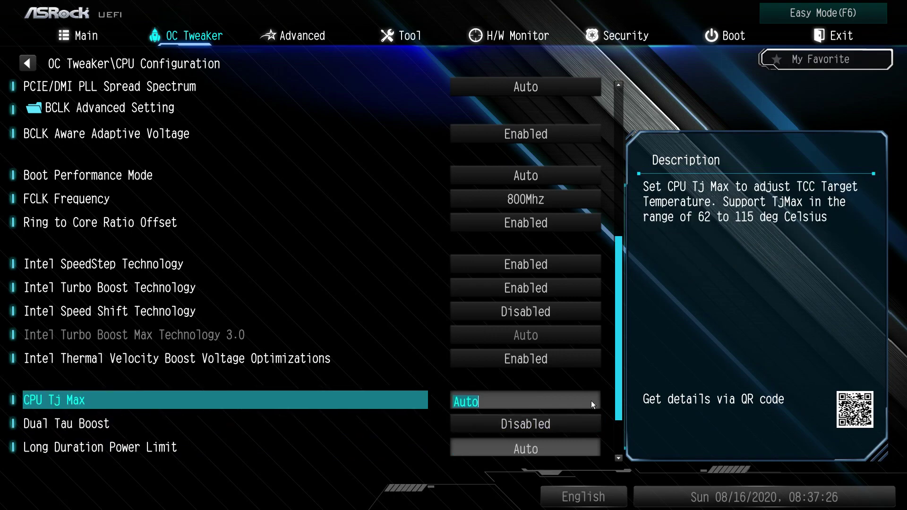
{"action": "type", "text": "115"}
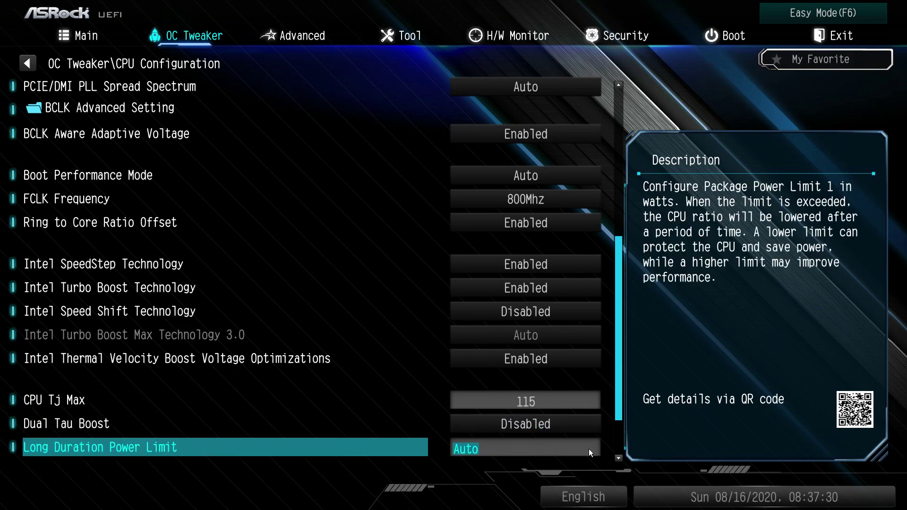
{"action": "scroll", "coordinate": [590, 447], "scroll_direction": "down", "scroll_amount": 3}
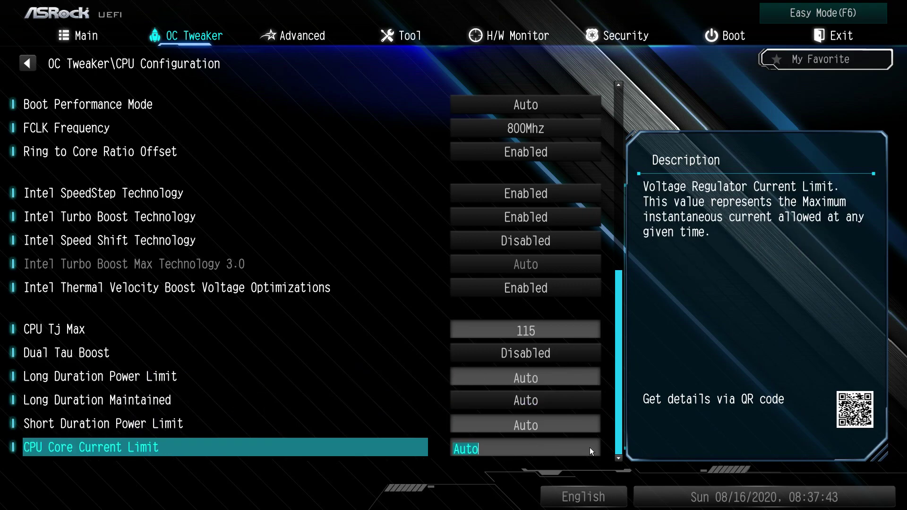
{"action": "type", "text": "500"}
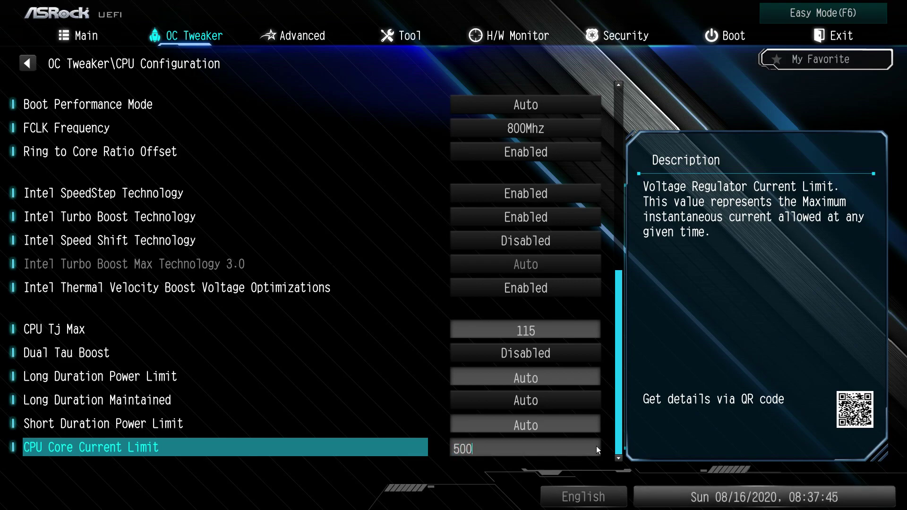
{"action": "key", "text": "Return"}
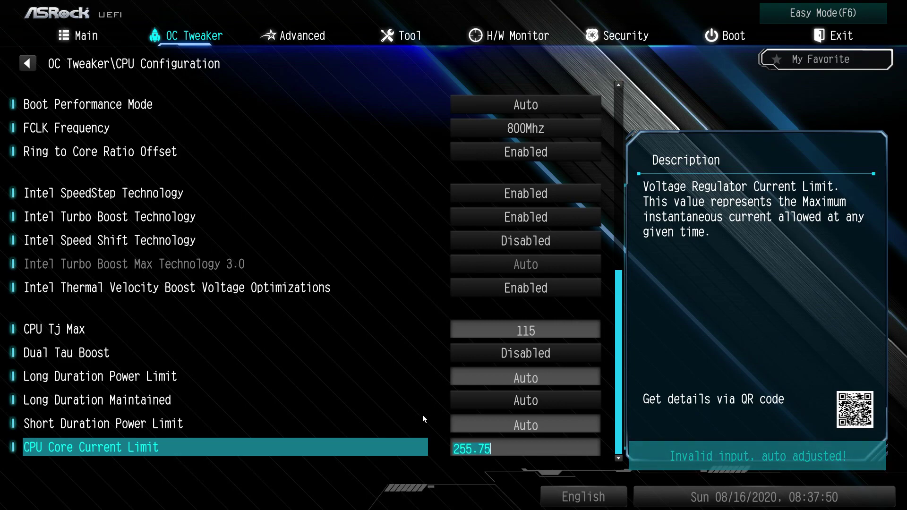
{"action": "scroll", "coordinate": [586, 89], "scroll_direction": "up", "scroll_amount": 1}
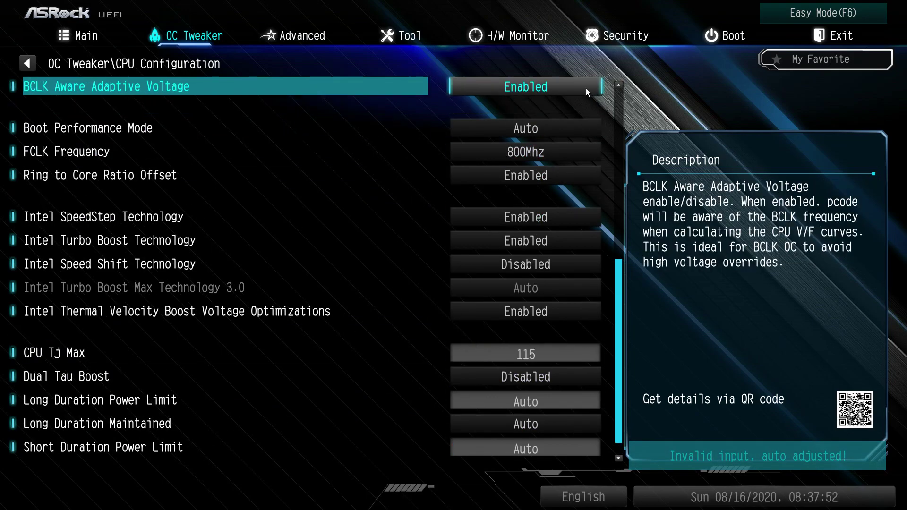
{"action": "scroll", "coordinate": [585, 89], "scroll_direction": "up", "scroll_amount": 9}
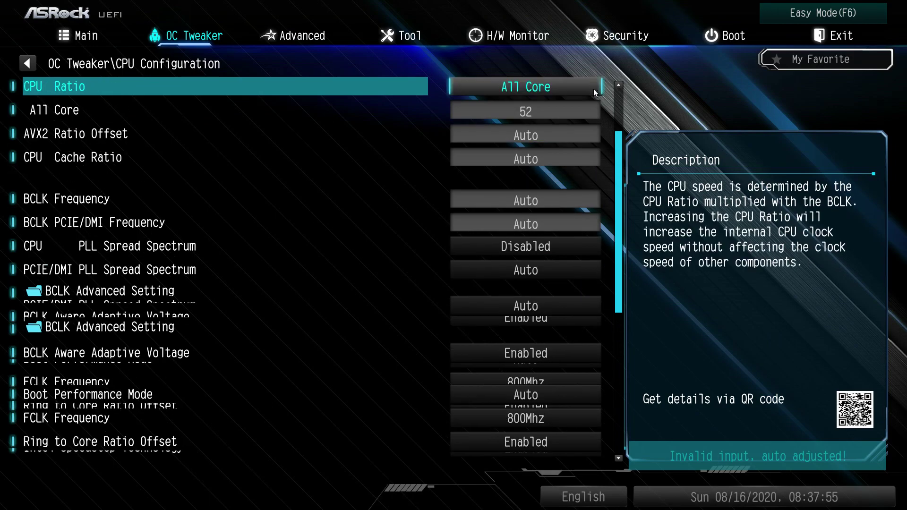
{"action": "scroll", "coordinate": [593, 88], "scroll_direction": "up", "scroll_amount": 4}
{"action": "key", "text": "Escape"}
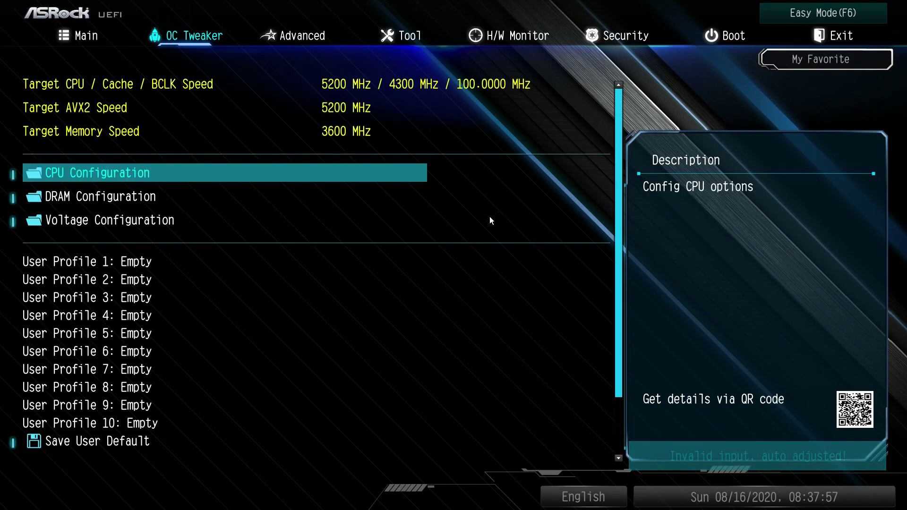
{"action": "key", "text": "Down"}
{"action": "key", "text": "Return"}
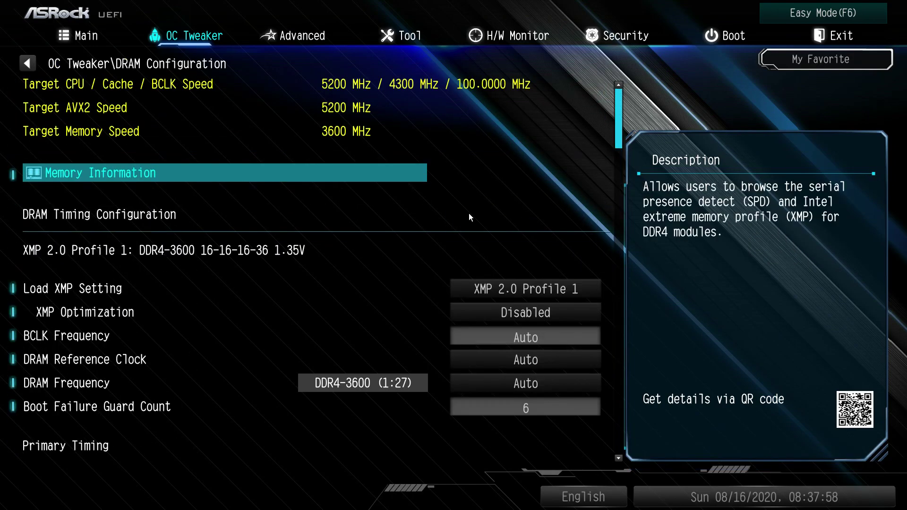
{"action": "key", "text": "Return"}
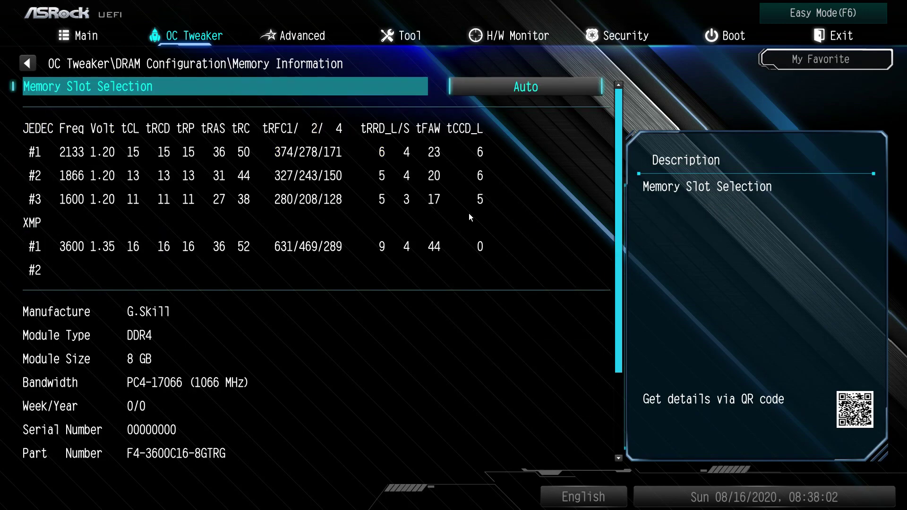
{"action": "key", "text": "Escape"}
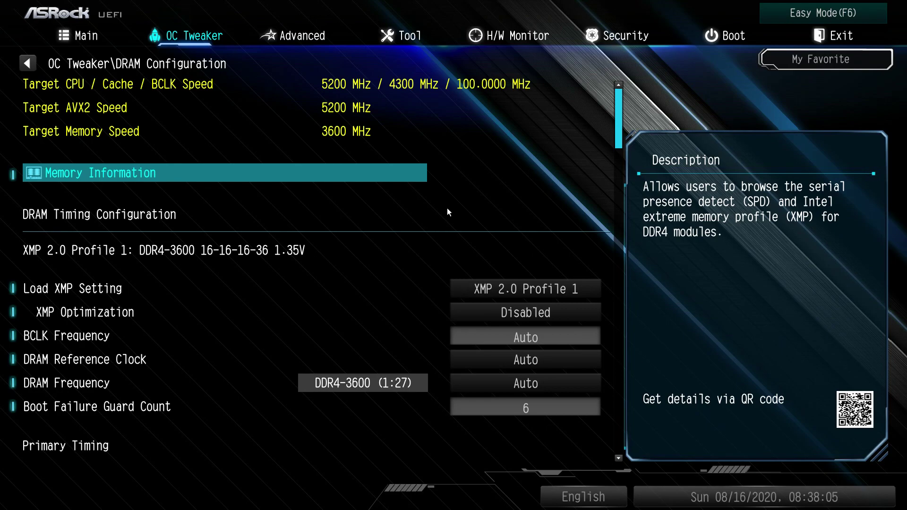
{"action": "key", "text": "Down"}
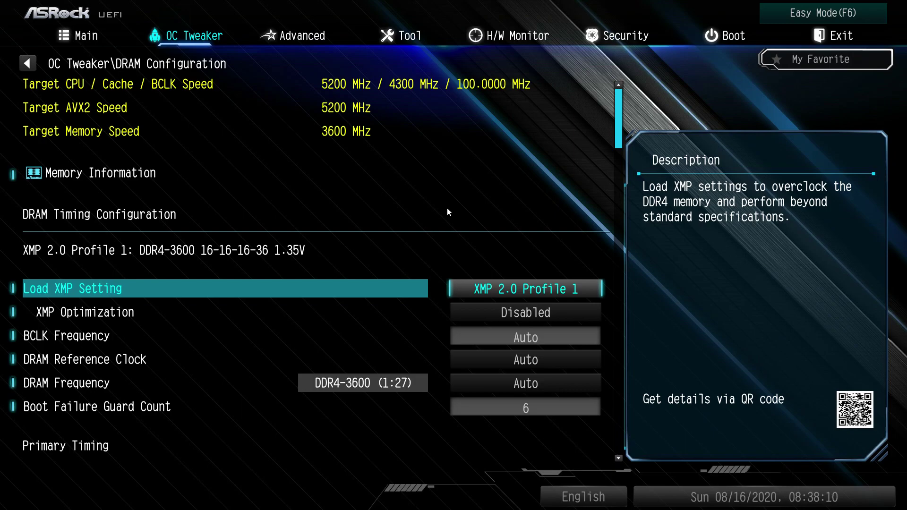
{"action": "key", "text": "Return"}
{"action": "key", "text": "Up"}
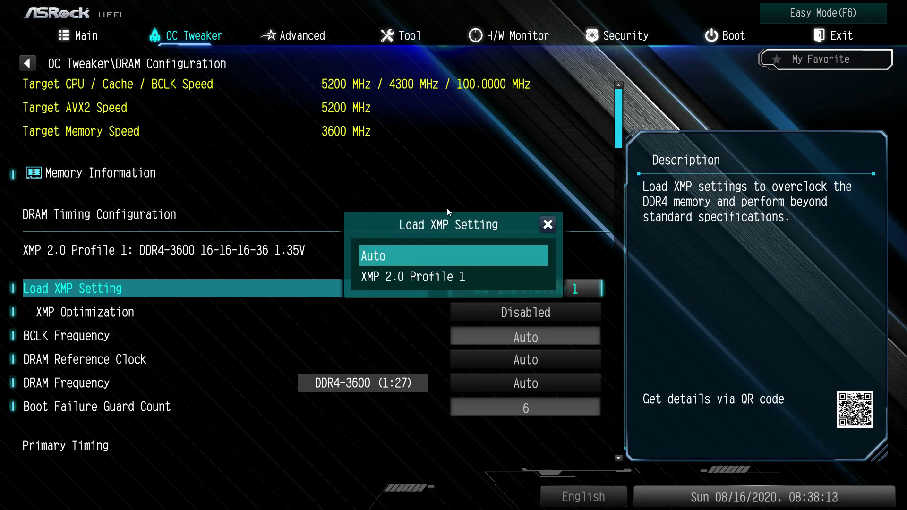
{"action": "key", "text": "Return"}
{"action": "key", "text": "Return"}
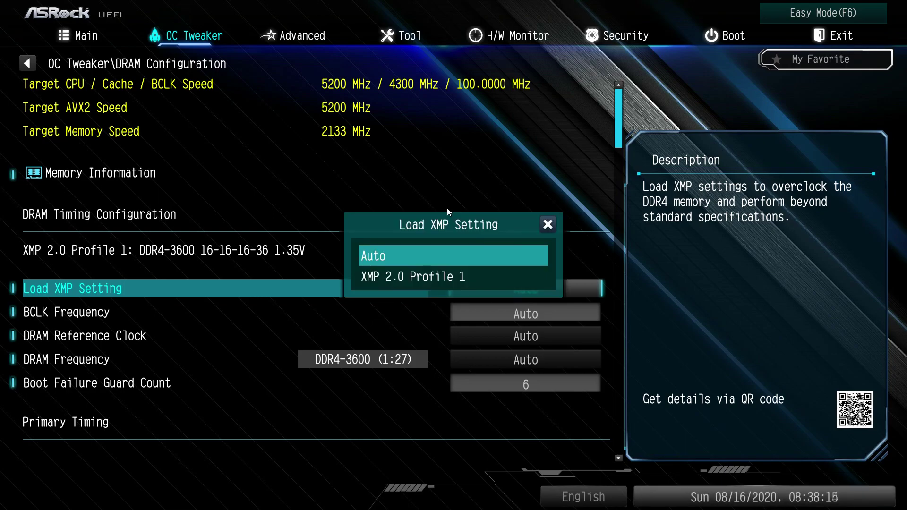
{"action": "key", "text": "Down"}
{"action": "key", "text": "Return"}
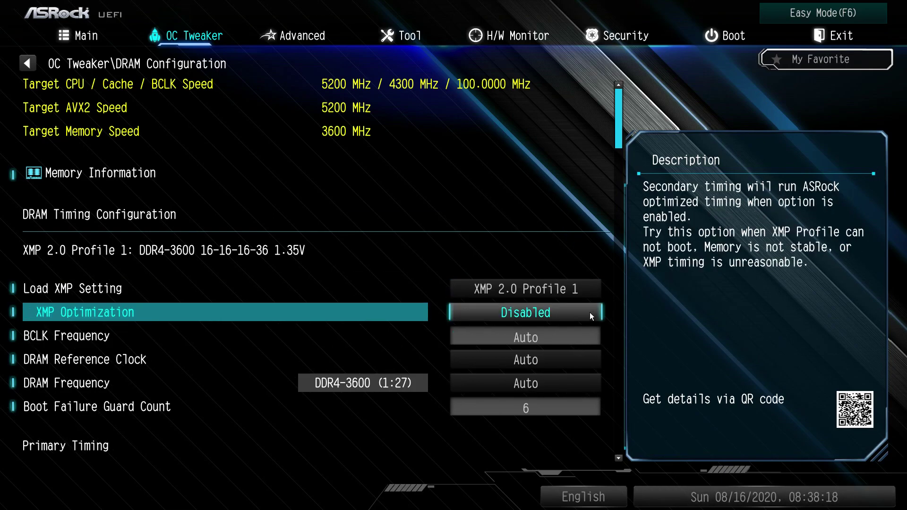
{"action": "scroll", "coordinate": [589, 435], "scroll_direction": "down", "scroll_amount": 4}
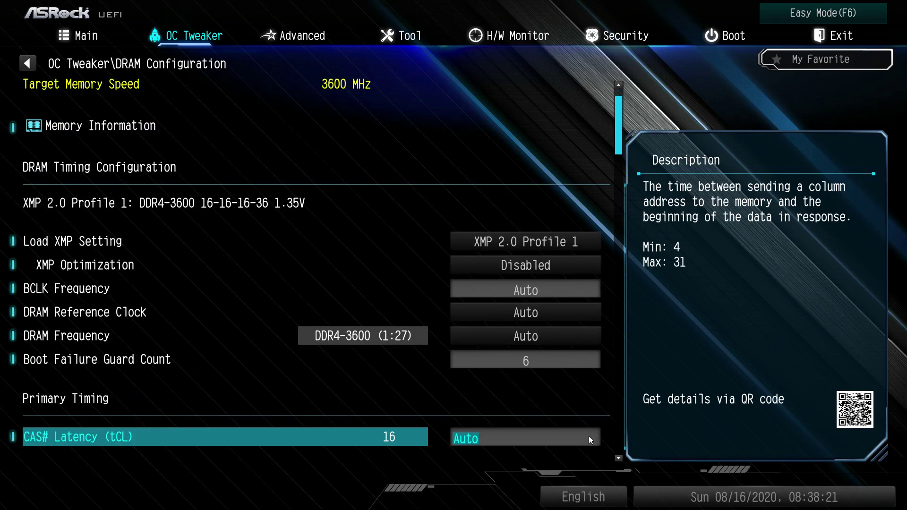
{"action": "scroll", "coordinate": [592, 443], "scroll_direction": "down", "scroll_amount": 5}
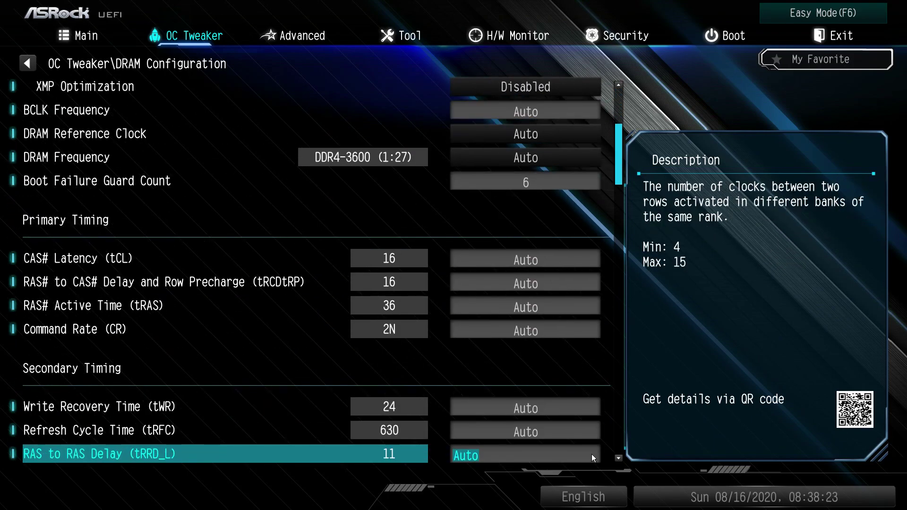
{"action": "scroll", "coordinate": [590, 453], "scroll_direction": "down", "scroll_amount": 10}
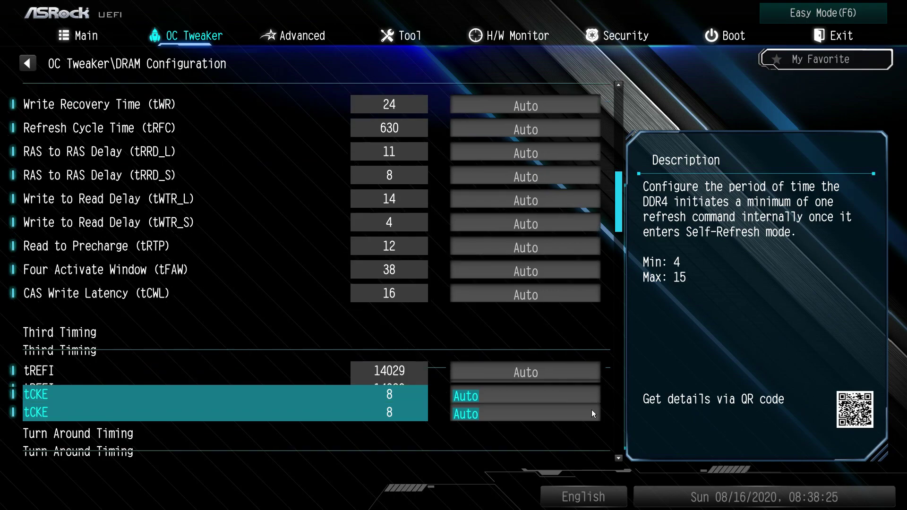
{"action": "scroll", "coordinate": [590, 455], "scroll_direction": "down", "scroll_amount": 9}
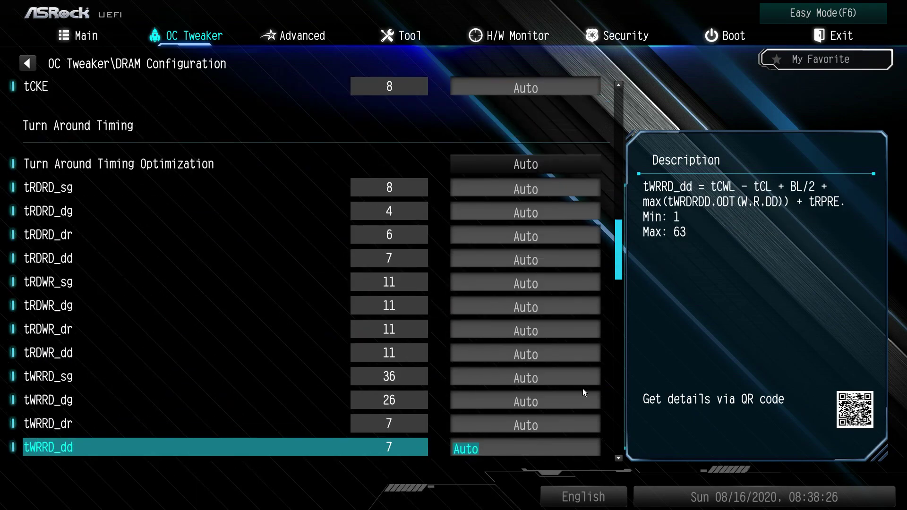
Step: Open Voltage Configuration and set Voltage Mode to OC Mode
{"action": "key", "text": "Escape"}
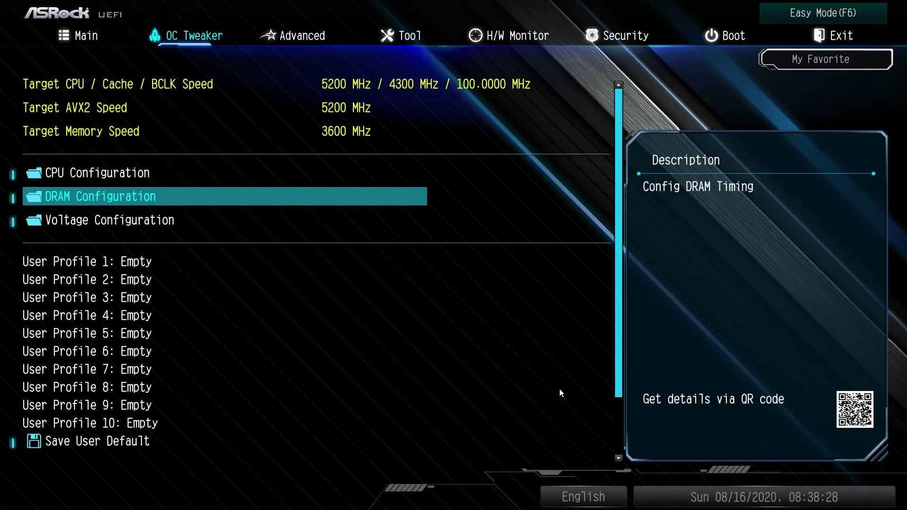
{"action": "key", "text": "Down"}
{"action": "key", "text": "Return"}
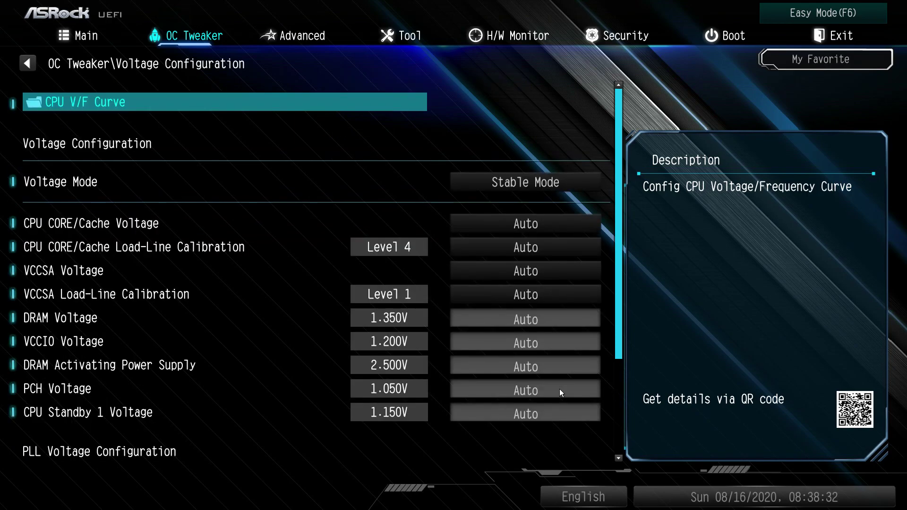
{"action": "key", "text": "Down"}
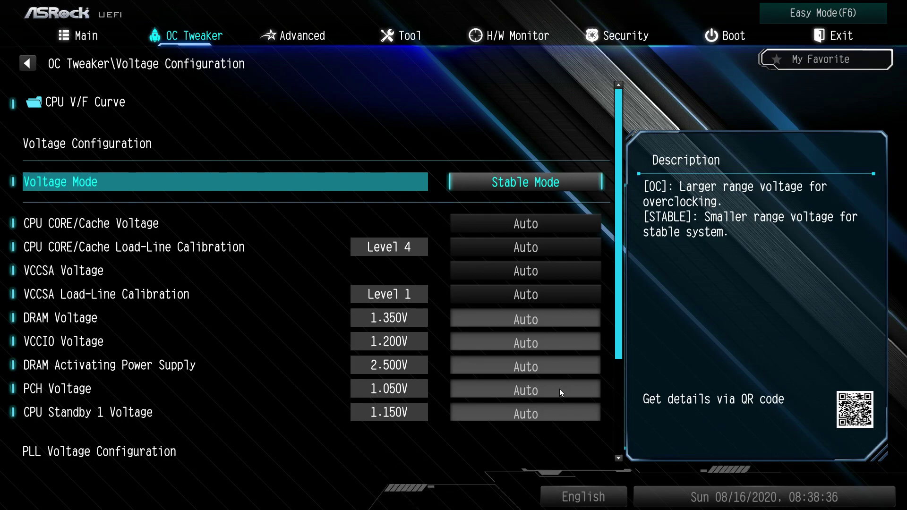
{"action": "key", "text": "Return"}
{"action": "key", "text": "Down"}
{"action": "key", "text": "Return"}
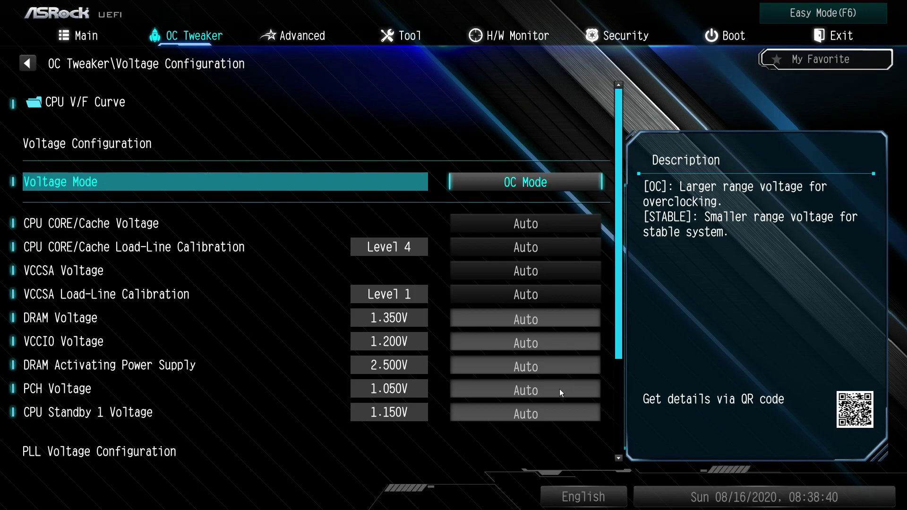
Step: Set CPU CORE/Cache Voltage to Fixed Mode at 1.300 V with Load-Line Calibration Level 1
{"action": "key", "text": "Down"}
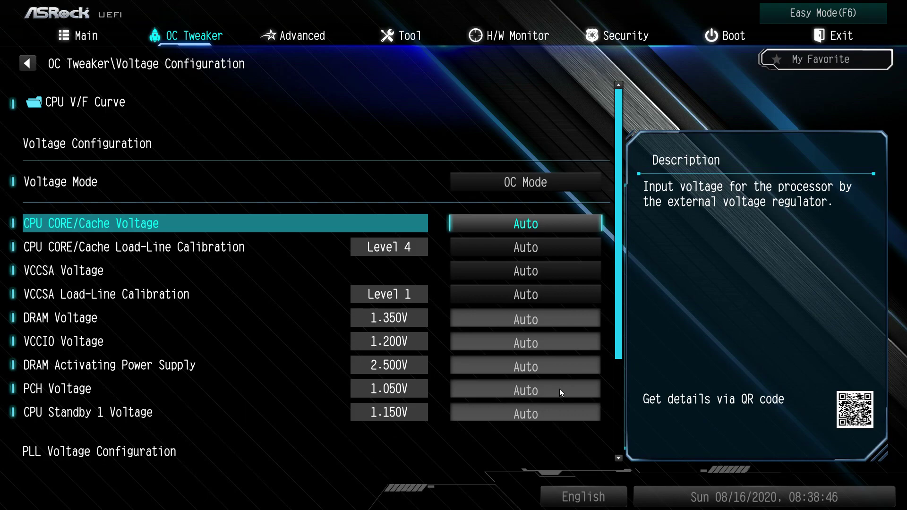
{"action": "key", "text": "Return"}
{"action": "key", "text": "Down"}
{"action": "key", "text": "Down"}
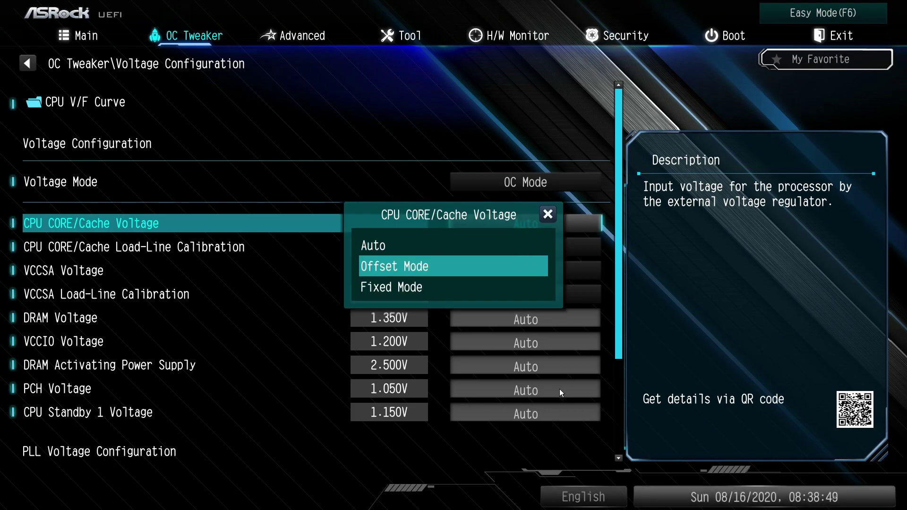
{"action": "key", "text": "Return"}
{"action": "key", "text": "Down"}
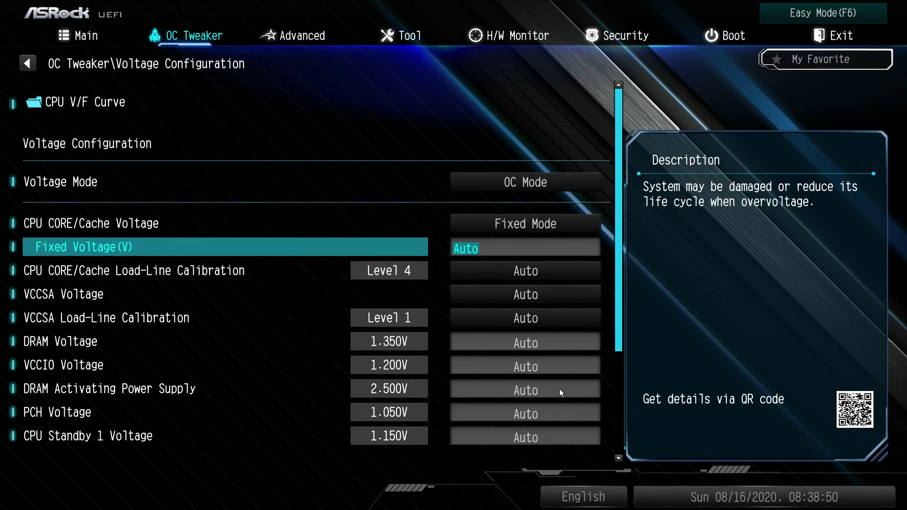
{"action": "type", "text": "1.300"}
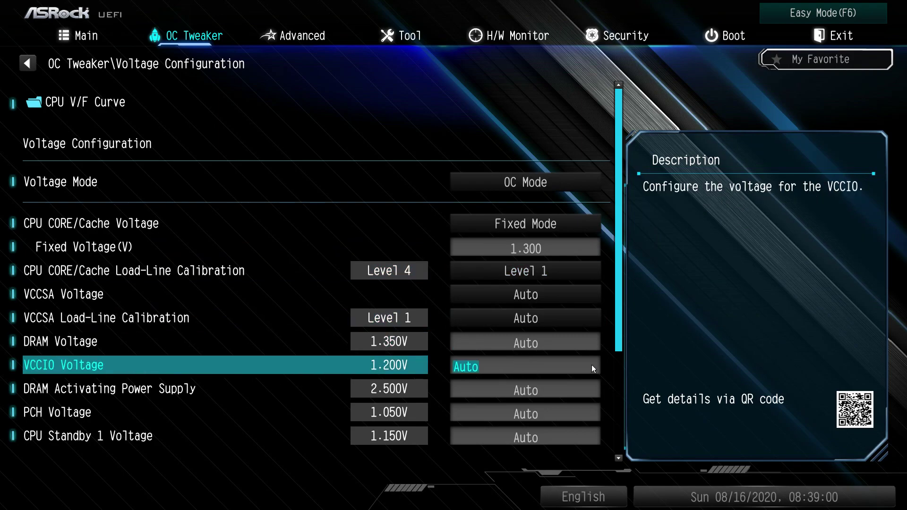
{"action": "scroll", "coordinate": [588, 419], "scroll_direction": "down", "scroll_amount": 3}
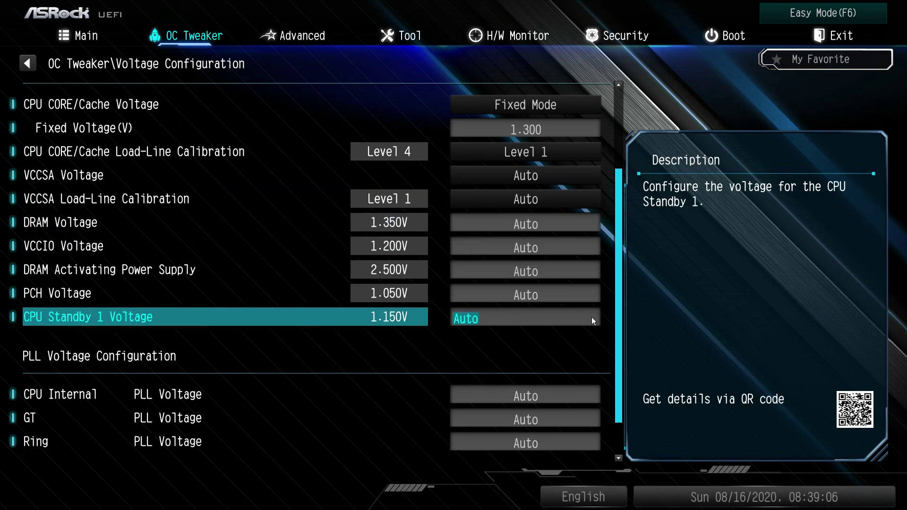
{"action": "scroll", "coordinate": [591, 449], "scroll_direction": "down", "scroll_amount": 1}
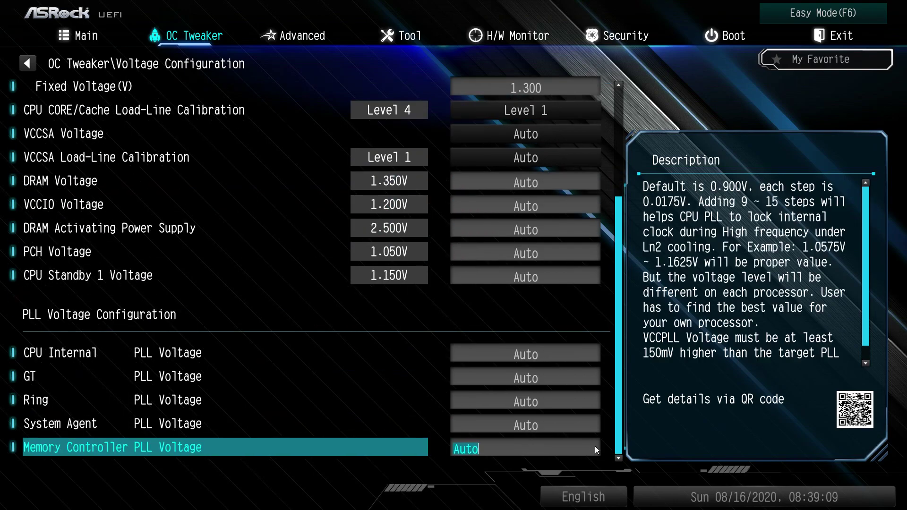
{"action": "key", "text": "Escape"}
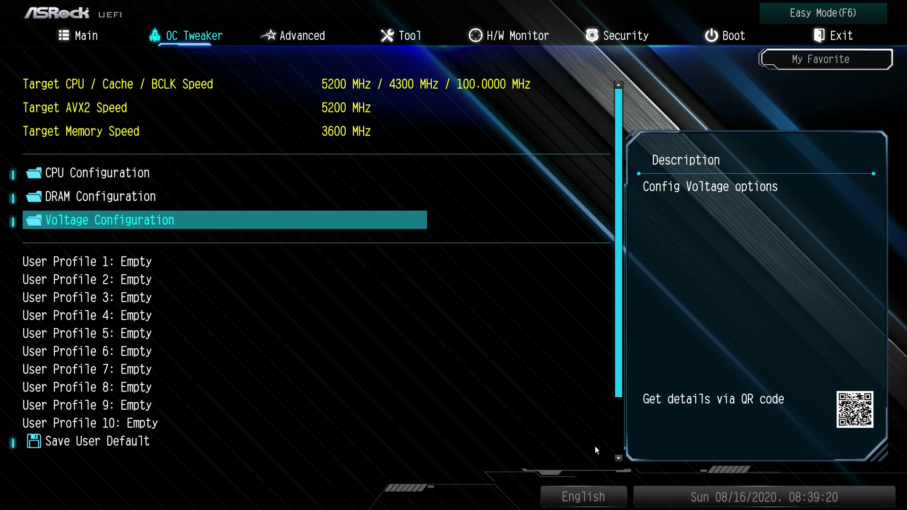
Step: Review the C-state and cache prefetch options in Advanced CPU Configuration without changing them
{"action": "key", "text": "Right"}
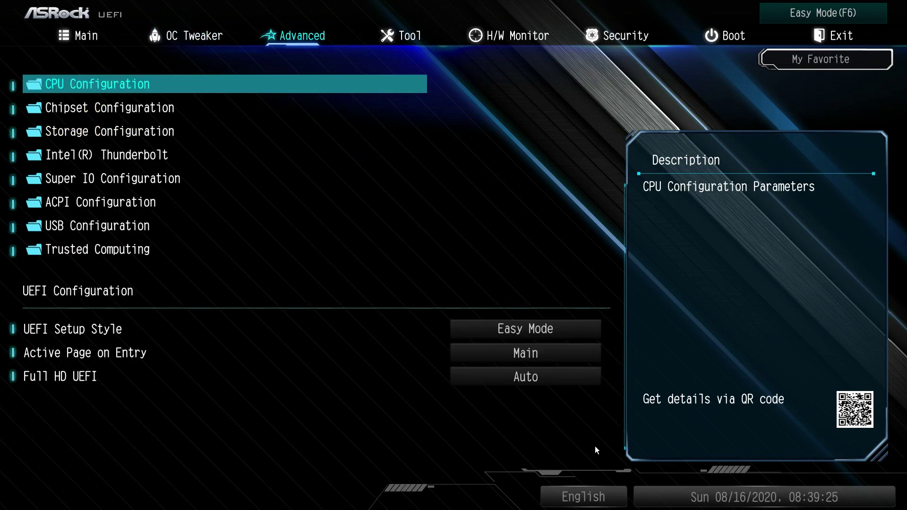
{"action": "key", "text": "Return"}
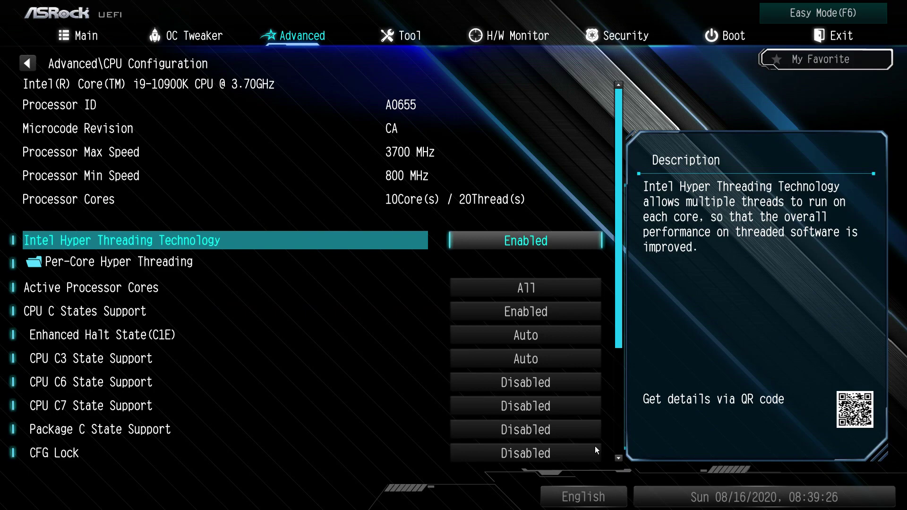
{"action": "key", "text": "Down"}
{"action": "key", "text": "Down"}
{"action": "key", "text": "Down"}
{"action": "key", "text": "Down"}
{"action": "key", "text": "Down"}
{"action": "key", "text": "Down"}
{"action": "key", "text": "Down"}
{"action": "key", "text": "Down"}
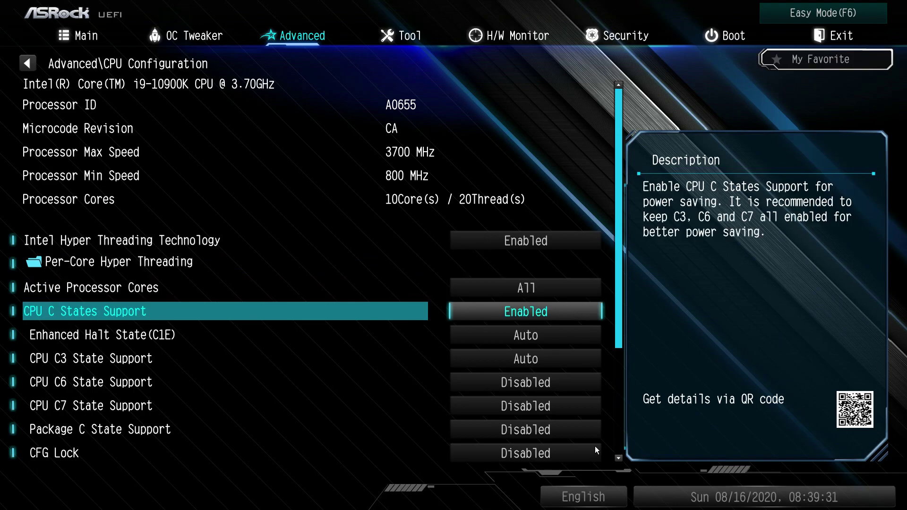
{"action": "key", "text": "Down"}
{"action": "key", "text": "Down"}
{"action": "key", "text": "Down"}
{"action": "key", "text": "Down"}
{"action": "key", "text": "Down"}
{"action": "key", "text": "Down"}
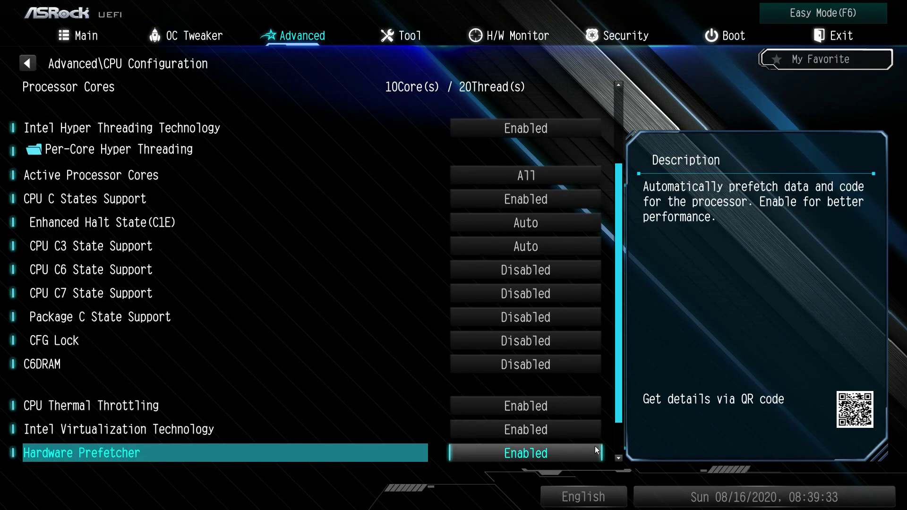
{"action": "key", "text": "Escape"}
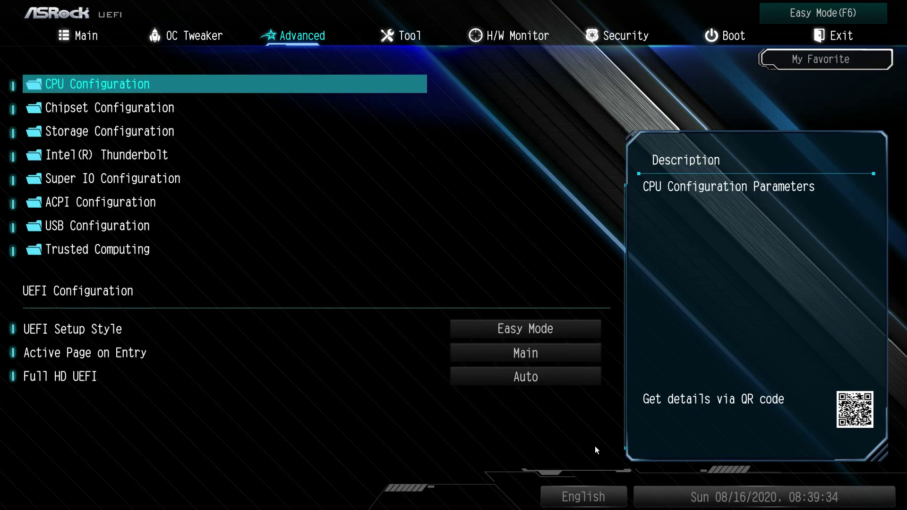
Step: In Chipset Configuration, check the Primary Graphics Adapter options, keeping PCI Express
{"action": "key", "text": "Down"}
{"action": "key", "text": "Return"}
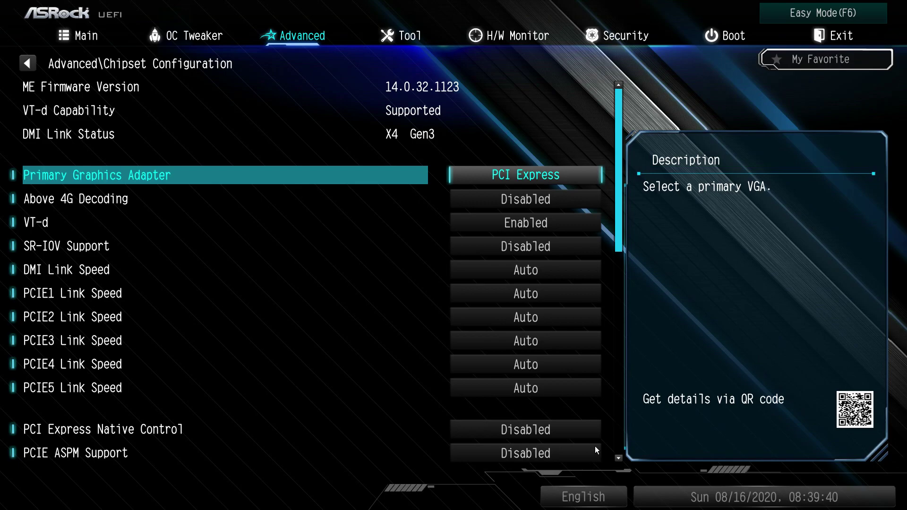
{"action": "key", "text": "Return"}
{"action": "key", "text": "Up"}
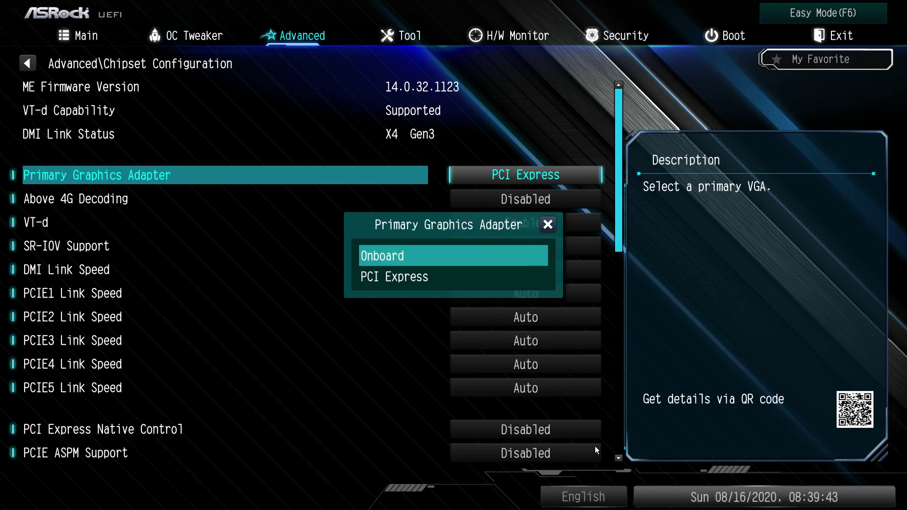
{"action": "key", "text": "Escape"}
Step: Step through the PCIe link speed, audio and Realtek RTL8125BG options, leaving the LAN Enabled
{"action": "key", "text": "Down"}
{"action": "key", "text": "Down"}
{"action": "key", "text": "Down"}
{"action": "key", "text": "Down"}
{"action": "key", "text": "Down"}
{"action": "key", "text": "Down"}
{"action": "key", "text": "Down"}
{"action": "key", "text": "Down"}
{"action": "key", "text": "Down"}
{"action": "key", "text": "Down"}
{"action": "key", "text": "Down"}
{"action": "key", "text": "Down"}
{"action": "key", "text": "Down"}
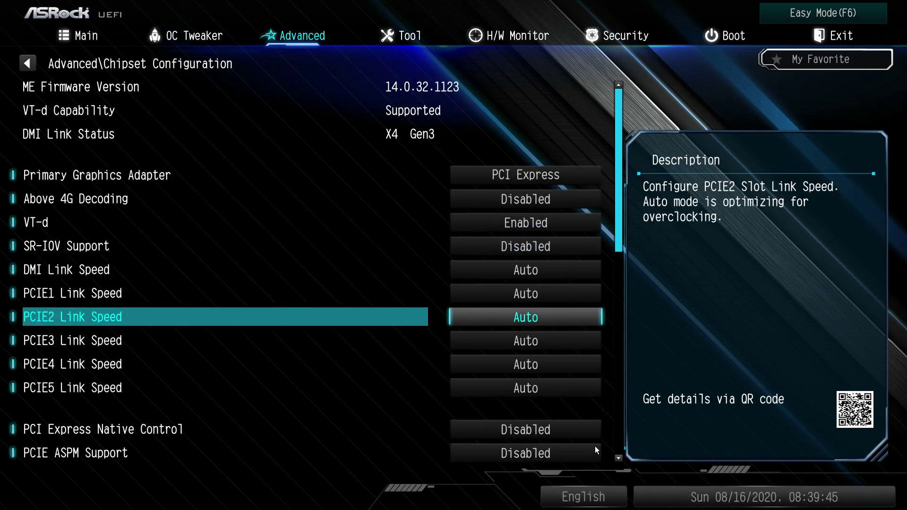
{"action": "key", "text": "Down"}
{"action": "key", "text": "Down"}
{"action": "key", "text": "Down"}
{"action": "key", "text": "Down"}
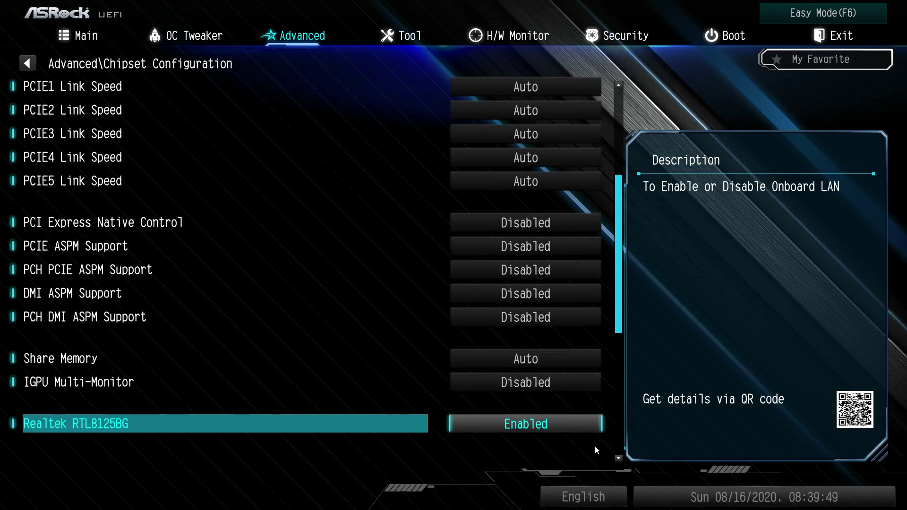
{"action": "key", "text": "Down"}
{"action": "key", "text": "Down"}
{"action": "key", "text": "Up"}
{"action": "key", "text": "Up"}
{"action": "key", "text": "Up"}
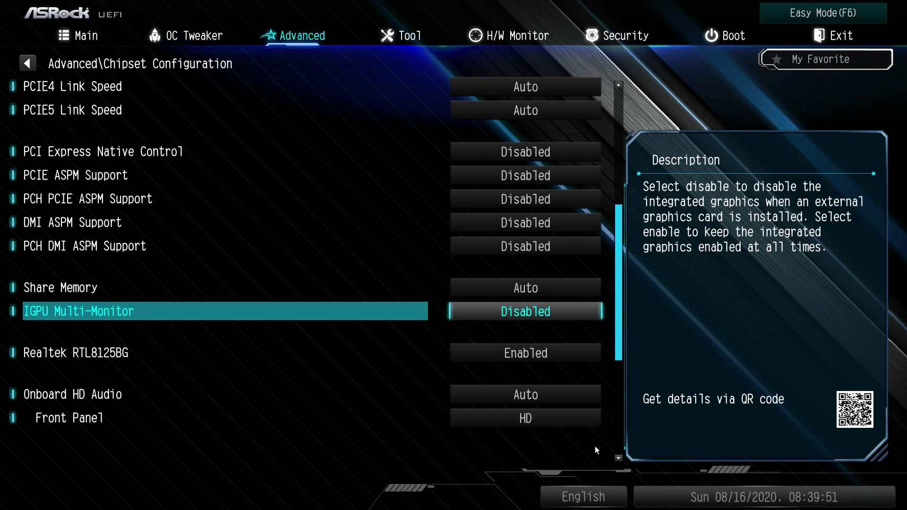
{"action": "key", "text": "Down"}
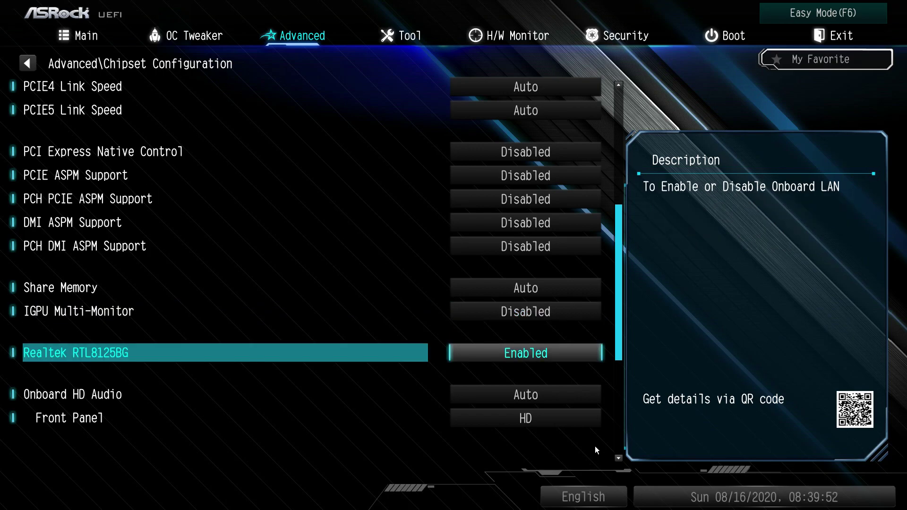
{"action": "key", "text": "Return"}
{"action": "key", "text": "Return"}
{"action": "key", "text": "Down"}
{"action": "key", "text": "Down"}
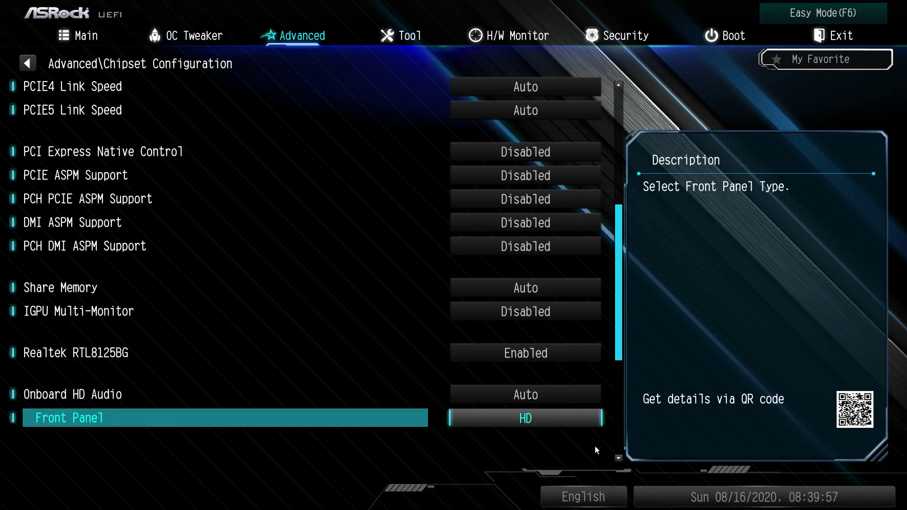
{"action": "key", "text": "Down"}
{"action": "key", "text": "Down"}
{"action": "key", "text": "Down"}
{"action": "key", "text": "Down"}
{"action": "key", "text": "Down"}
{"action": "key", "text": "Down"}
{"action": "key", "text": "Down"}
{"action": "key", "text": "Down"}
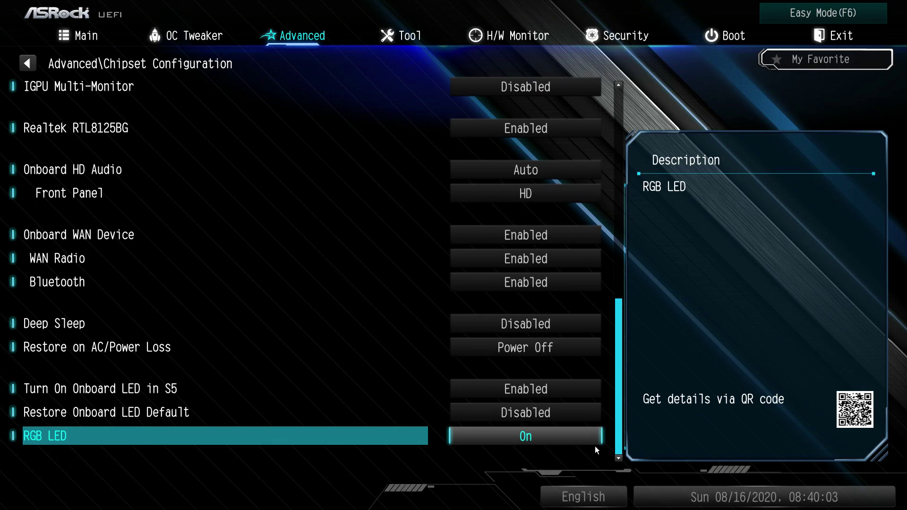
{"action": "key", "text": "Escape"}
Step: View the Crucial_CT750MX300SSD1 details on SATA3_3 in Storage Configuration, then open Intel(R) Thunderbolt
{"action": "key", "text": "Down"}
{"action": "key", "text": "Return"}
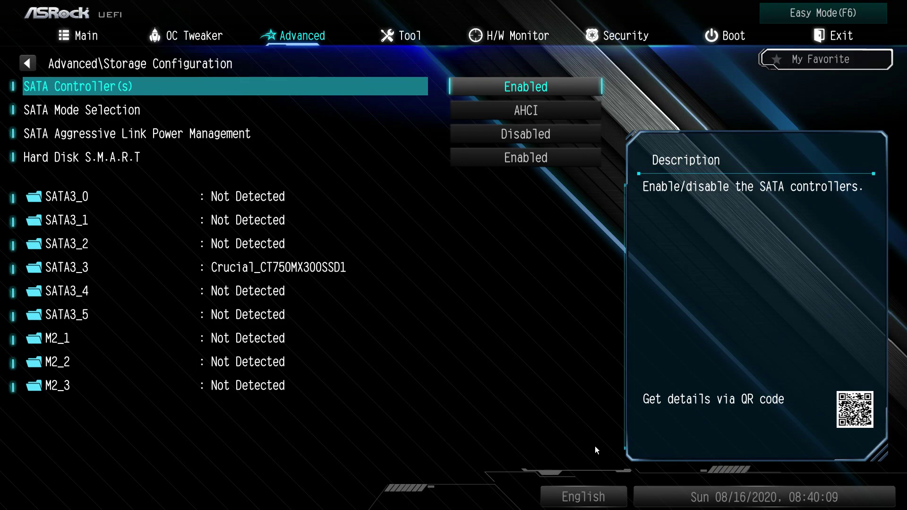
{"action": "key", "text": "Down"}
{"action": "key", "text": "Down"}
{"action": "key", "text": "Down"}
{"action": "key", "text": "Down"}
{"action": "key", "text": "Down"}
{"action": "key", "text": "Down"}
{"action": "key", "text": "Down"}
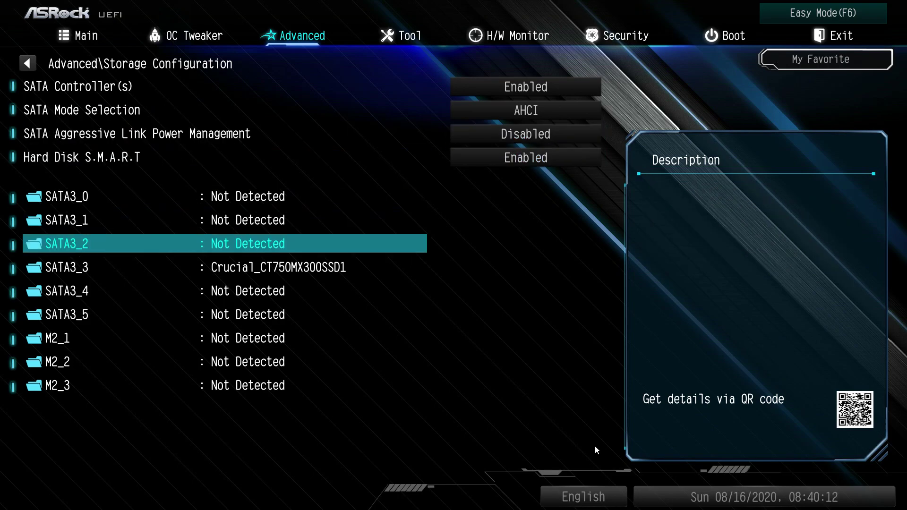
{"action": "key", "text": "Return"}
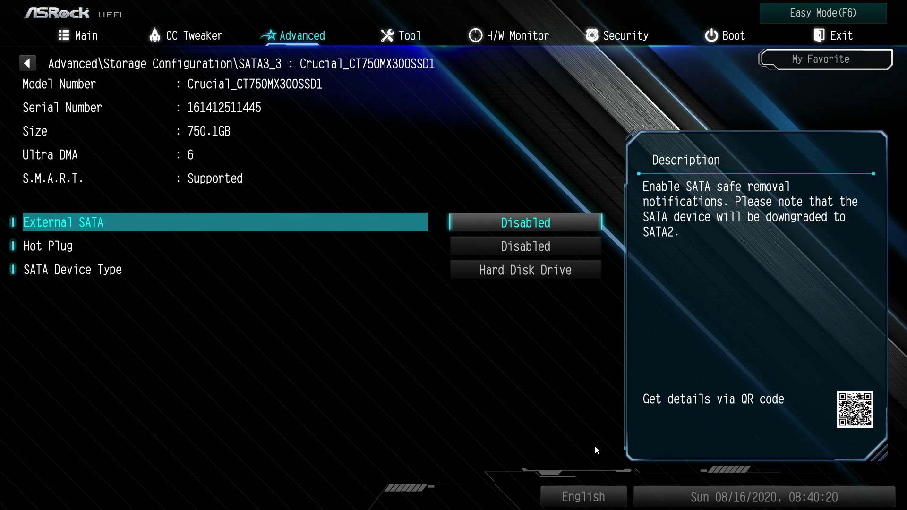
{"action": "key", "text": "Escape"}
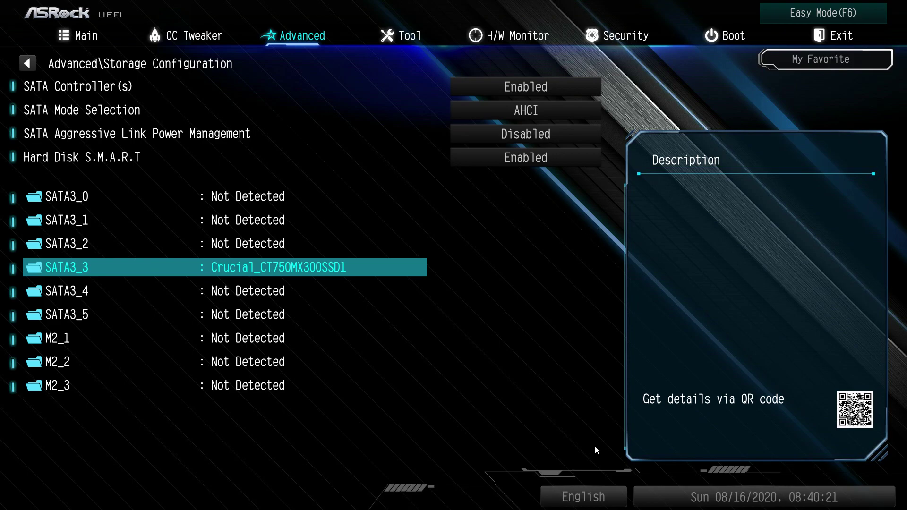
{"action": "key", "text": "Escape"}
{"action": "key", "text": "Down"}
{"action": "key", "text": "Return"}
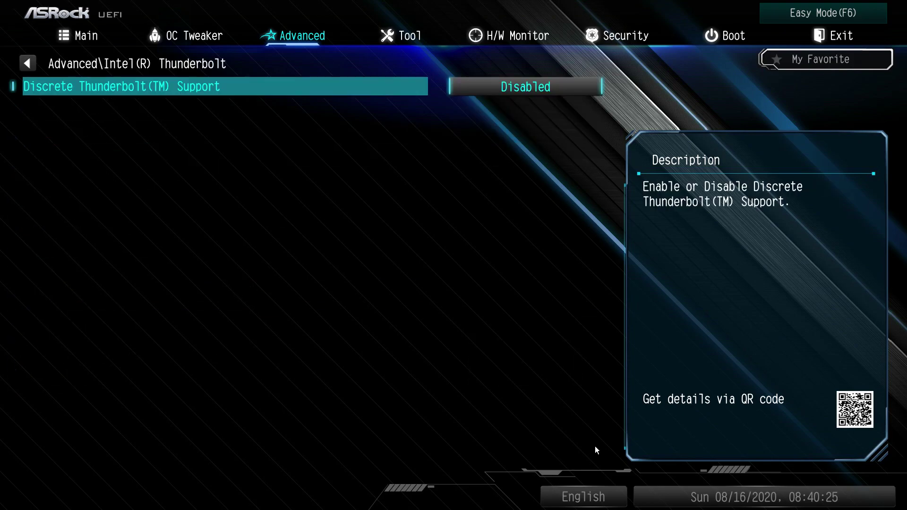
Step: Look through the Super IO and ACPI Configuration pages without changes
{"action": "key", "text": "Escape"}
{"action": "key", "text": "Down"}
{"action": "key", "text": "Return"}
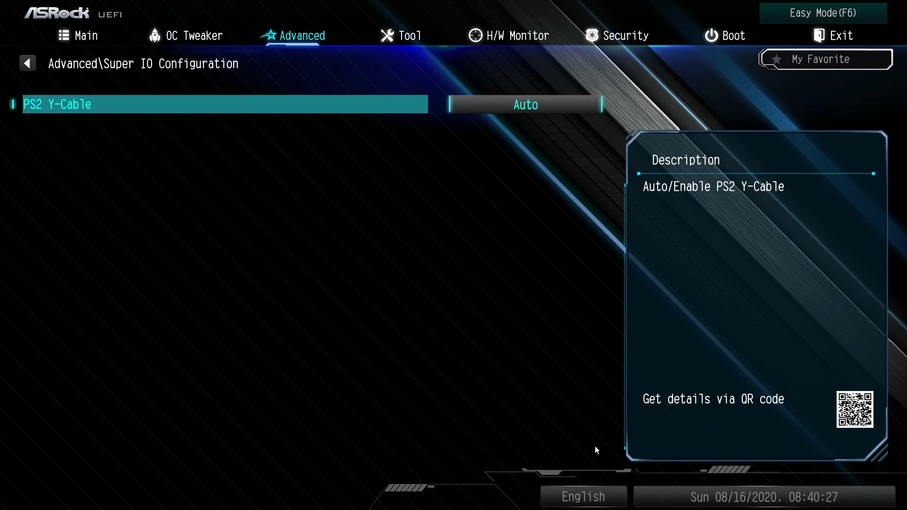
{"action": "key", "text": "Escape"}
{"action": "key", "text": "Down"}
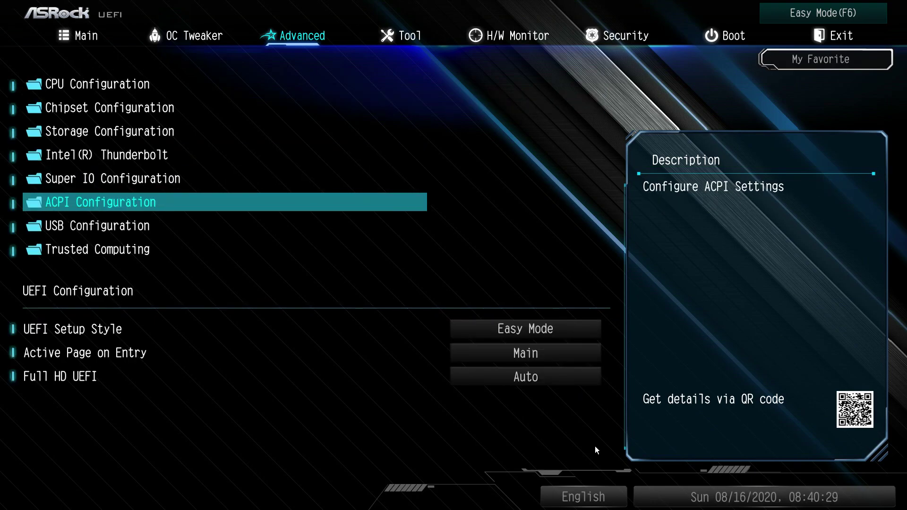
{"action": "key", "text": "Return"}
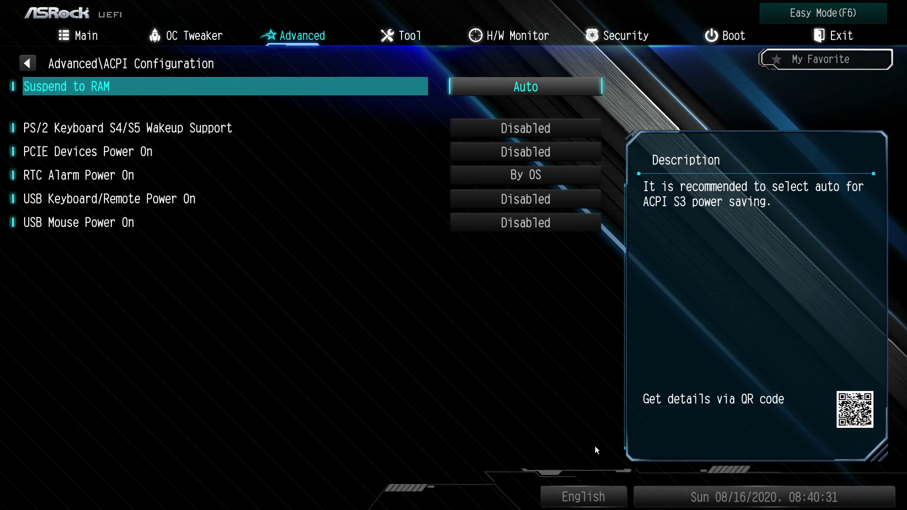
{"action": "key", "text": "Escape"}
Step: Review the USB Configuration port settings and the Trusted Computing page without changes
{"action": "key", "text": "Down"}
{"action": "key", "text": "Return"}
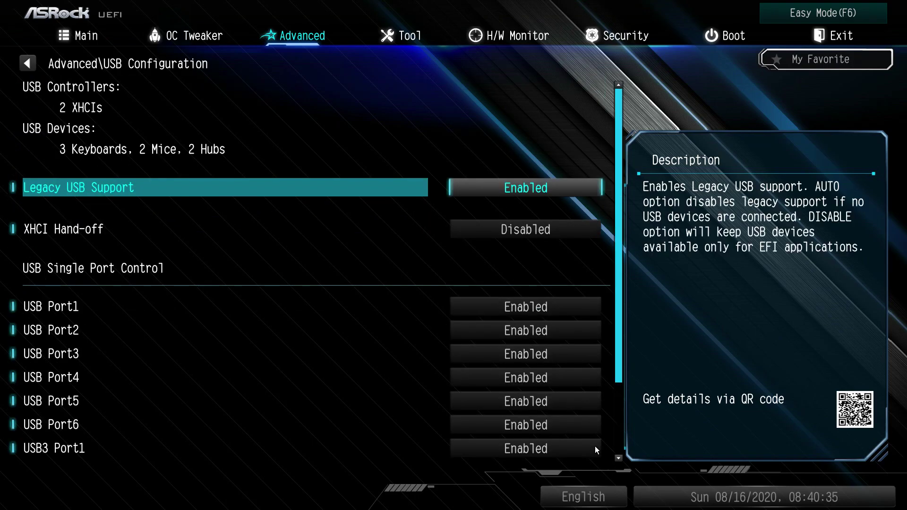
{"action": "key", "text": "Down"}
{"action": "key", "text": "Down"}
{"action": "key", "text": "Down"}
{"action": "key", "text": "Down"}
{"action": "key", "text": "Down"}
{"action": "key", "text": "Down"}
{"action": "key", "text": "Down"}
{"action": "key", "text": "Down"}
{"action": "key", "text": "Down"}
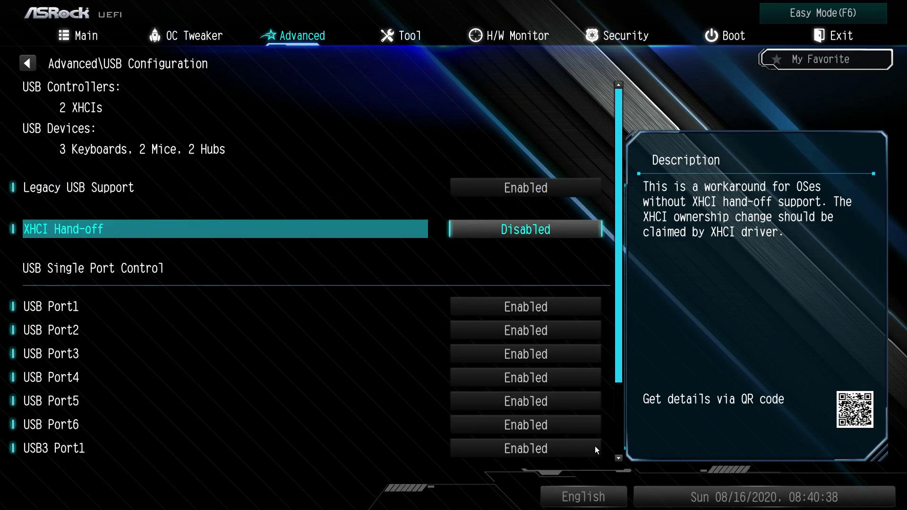
{"action": "key", "text": "Down"}
{"action": "key", "text": "Down"}
{"action": "key", "text": "Down"}
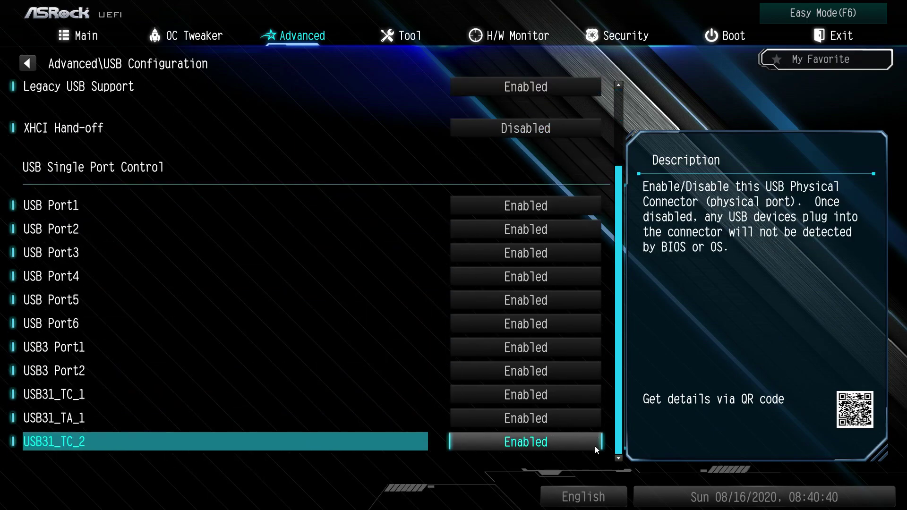
{"action": "key", "text": "Up"}
{"action": "key", "text": "Up"}
{"action": "key", "text": "Up"}
{"action": "key", "text": "Up"}
{"action": "key", "text": "Up"}
{"action": "key", "text": "Up"}
{"action": "key", "text": "Up"}
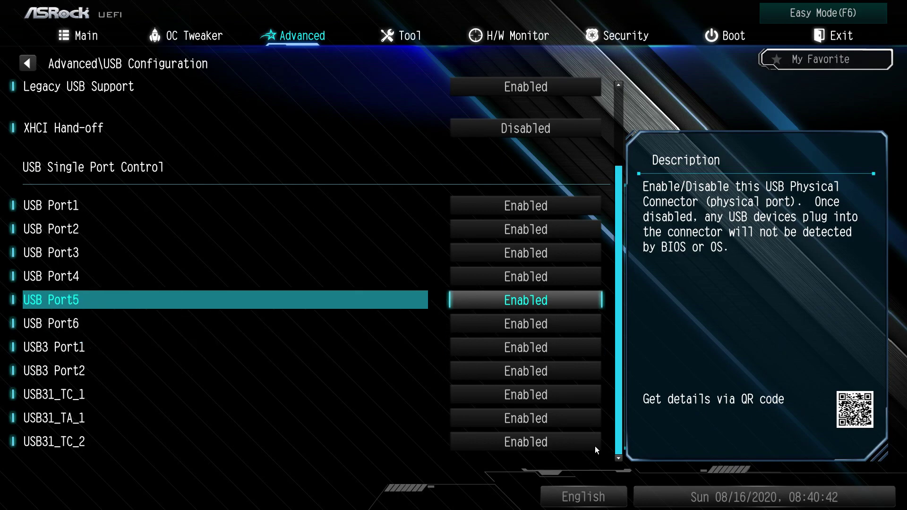
{"action": "key", "text": "Up"}
{"action": "key", "text": "Up"}
{"action": "key", "text": "Up"}
{"action": "key", "text": "Up"}
{"action": "key", "text": "Up"}
{"action": "key", "text": "Up"}
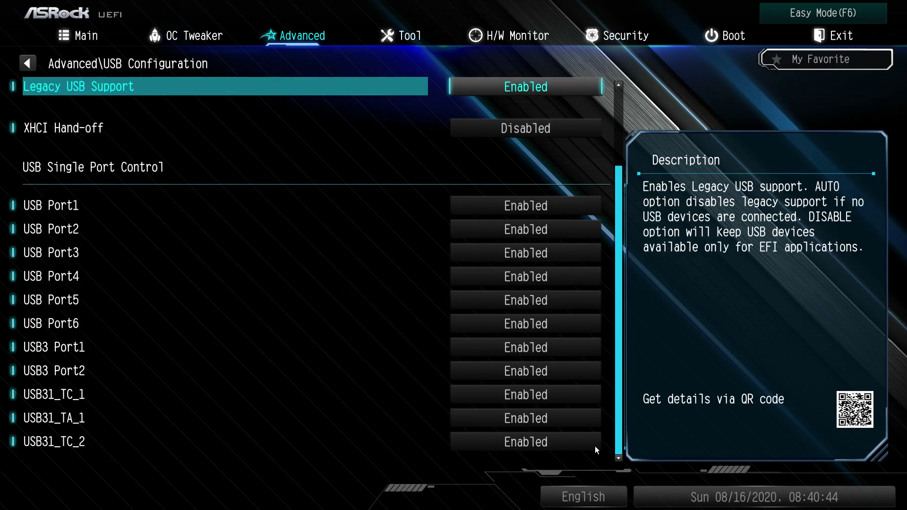
{"action": "key", "text": "Up"}
{"action": "key", "text": "Escape"}
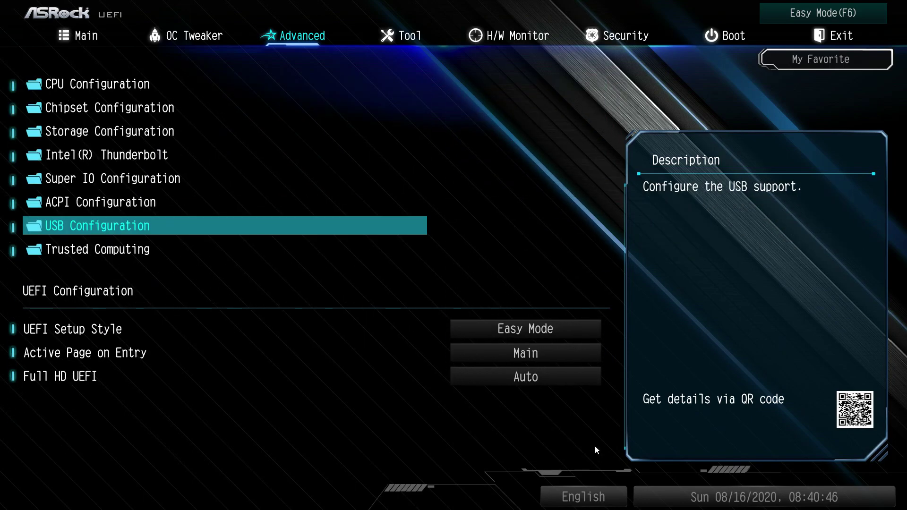
{"action": "key", "text": "Down"}
{"action": "key", "text": "Return"}
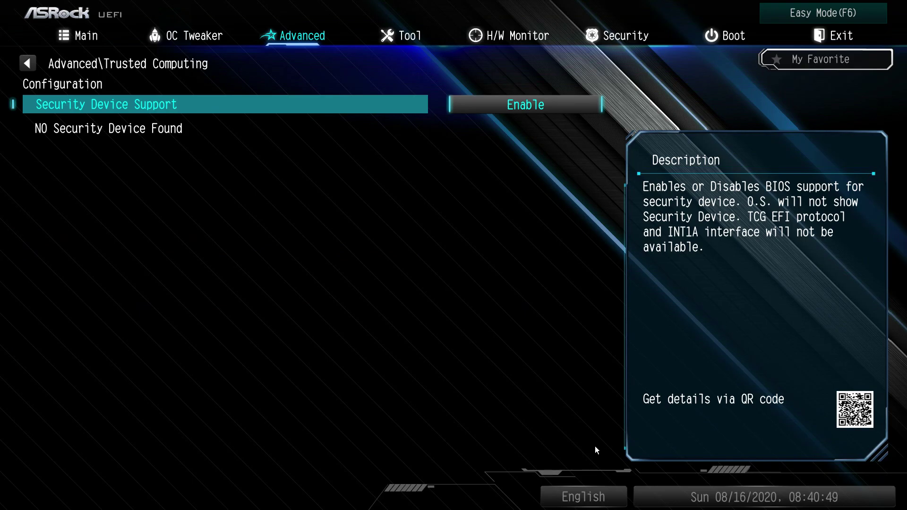
{"action": "key", "text": "Escape"}
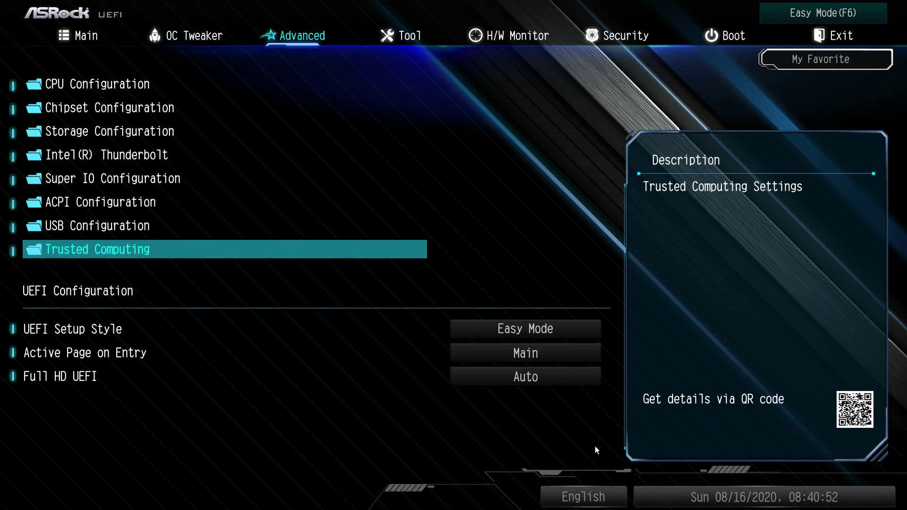
Step: On the Tool page, browse the Polychrome RGB lighting styles for RGB_HEADER1, leaving Rainbow selected
{"action": "key", "text": "Right"}
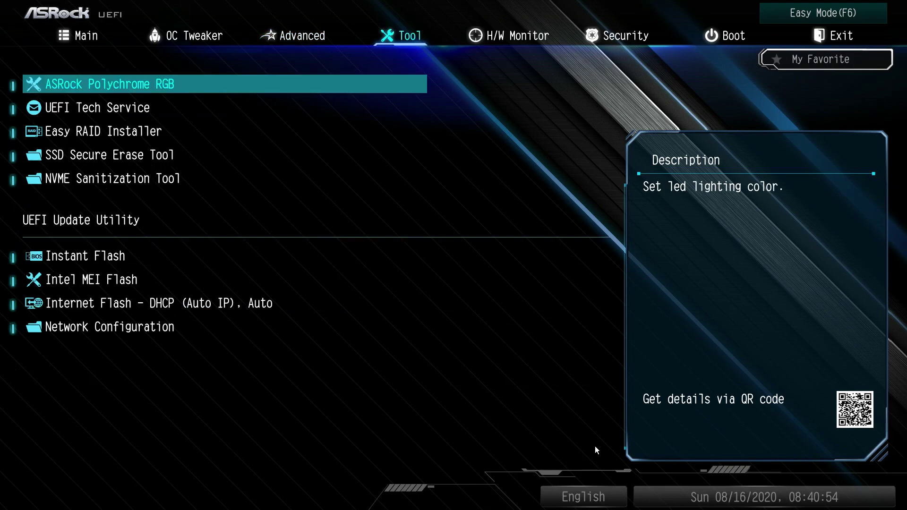
{"action": "key", "text": "Return"}
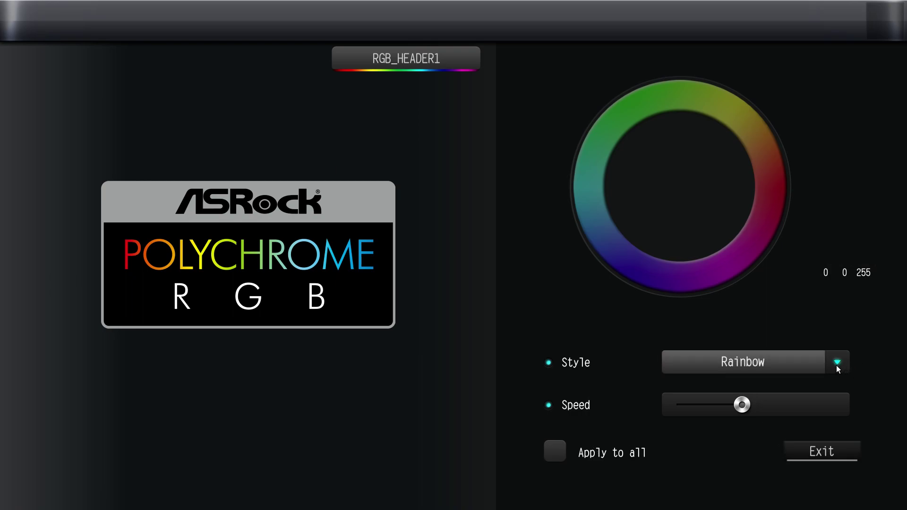
{"action": "left_click", "coordinate": [769, 364]}
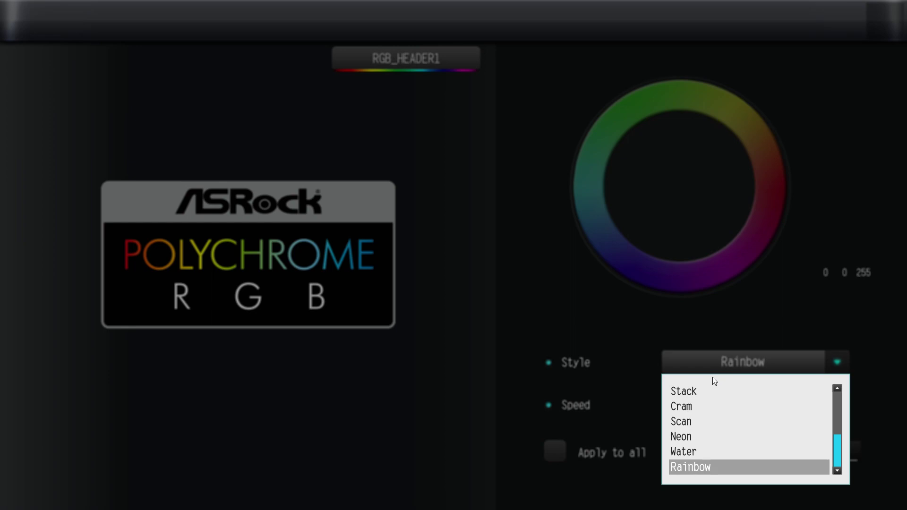
{"action": "scroll", "coordinate": [757, 394], "scroll_direction": "up", "scroll_amount": 8}
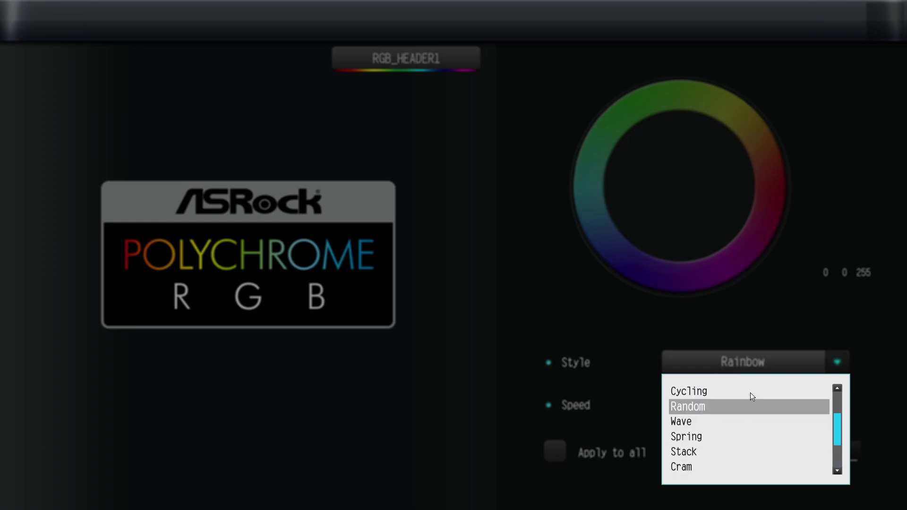
{"action": "key", "text": "Escape"}
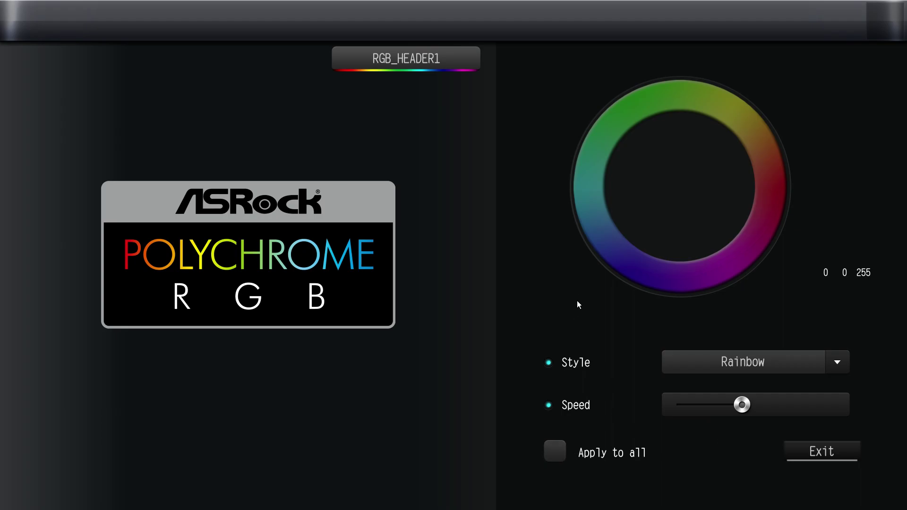
Step: Leave Polychrome RGB, then open the UEFI Tech Service support form and cancel it unsubmitted
{"action": "key", "text": "Escape"}
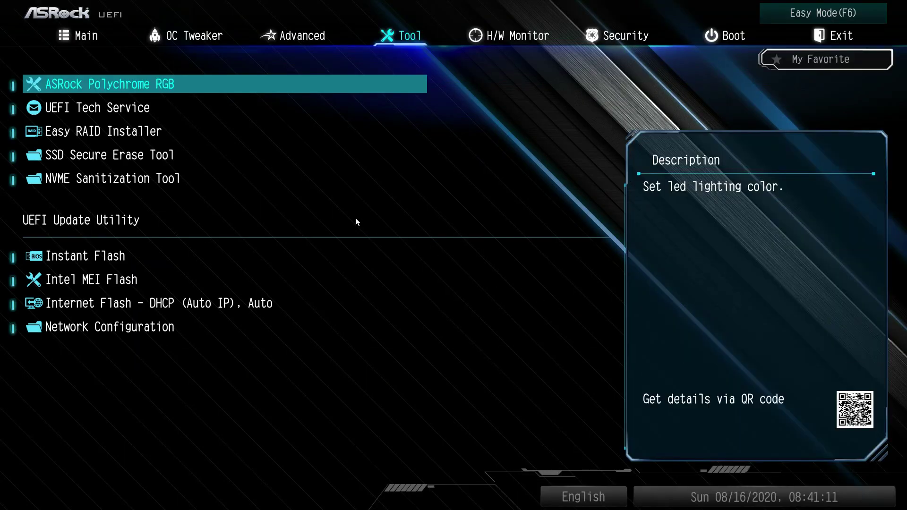
{"action": "key", "text": "Down"}
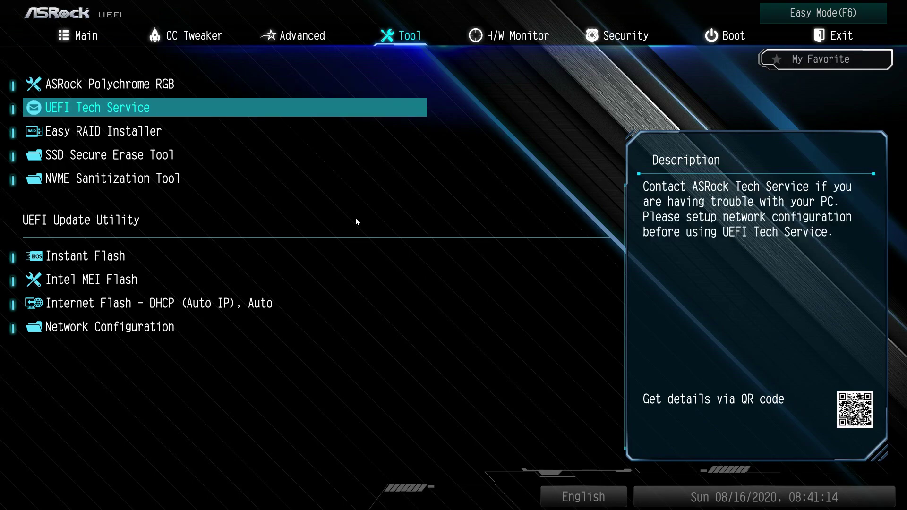
{"action": "key", "text": "Return"}
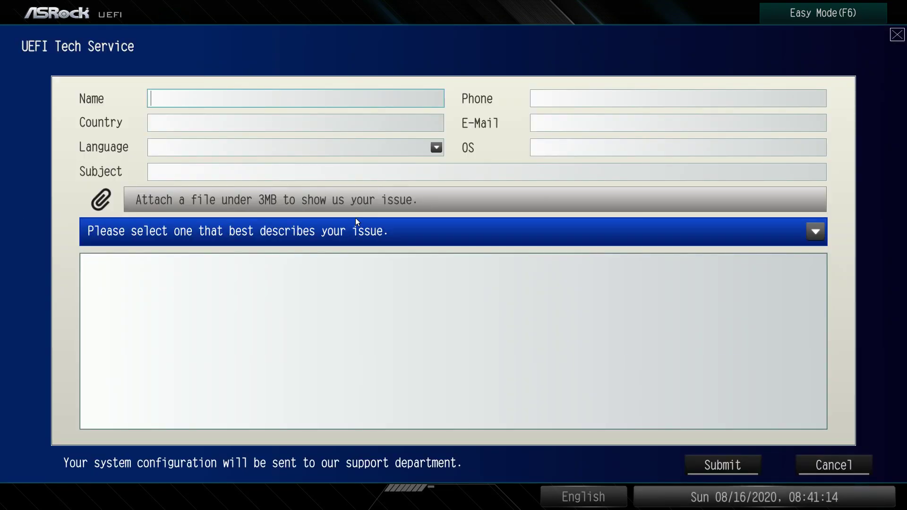
{"action": "key", "text": "Escape"}
Step: Read the Easy RAID Installer, SSD Secure Erase Tool and NVME Sanitization Tool descriptions
{"action": "key", "text": "Down"}
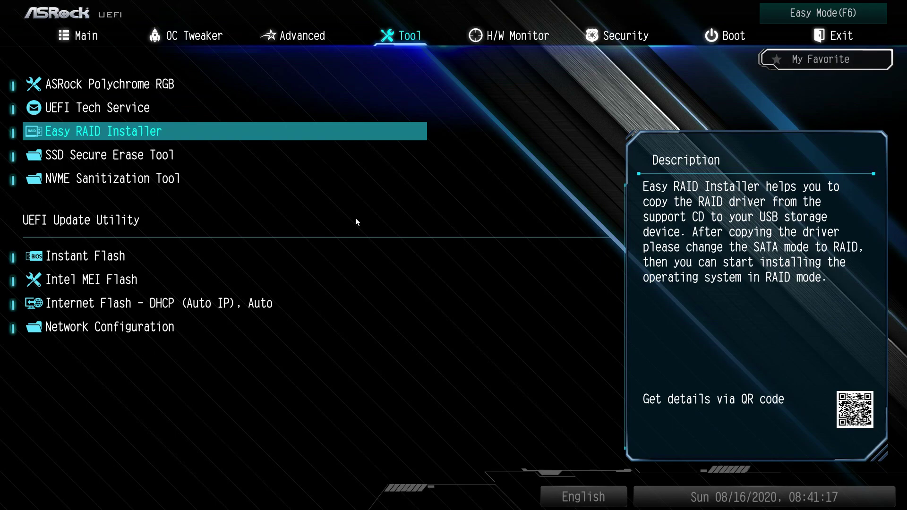
{"action": "key", "text": "Down"}
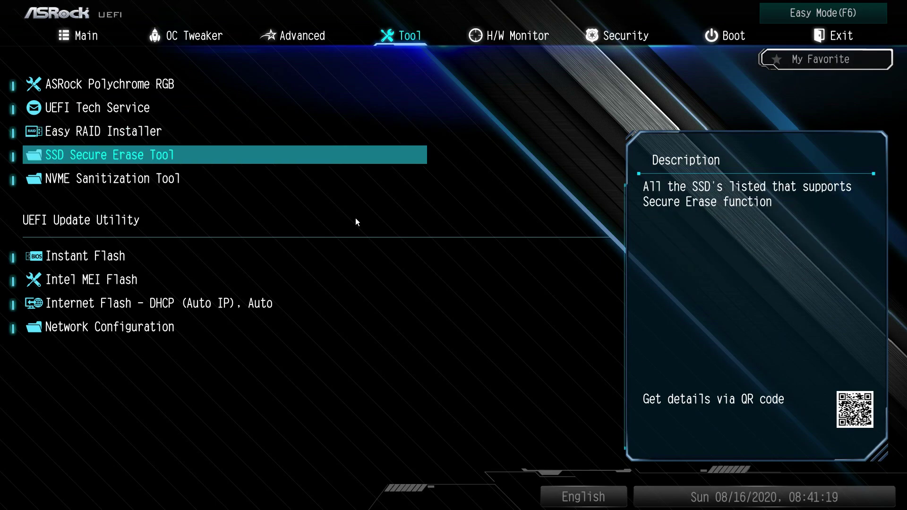
{"action": "key", "text": "Down"}
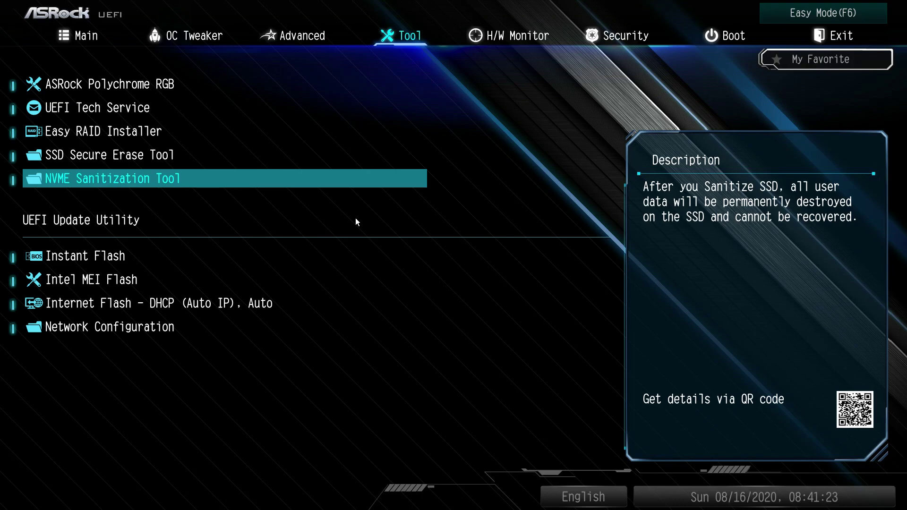
{"action": "key", "text": "Up"}
{"action": "key", "text": "Down"}
{"action": "key", "text": "Up"}
{"action": "key", "text": "Down"}
{"action": "key", "text": "Up"}
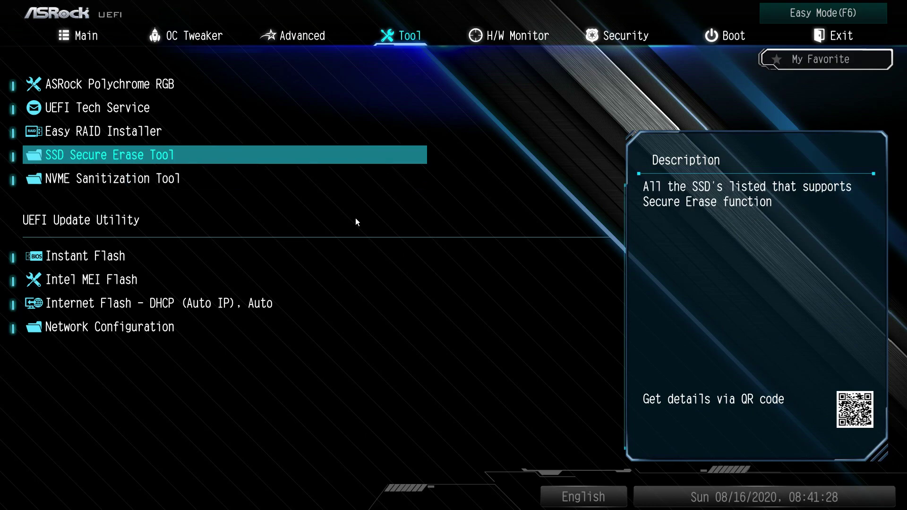
{"action": "key", "text": "Down"}
Step: Review Instant Flash, Internet Flash and Network Configuration, then show the H/W Monitor readings
{"action": "key", "text": "Down"}
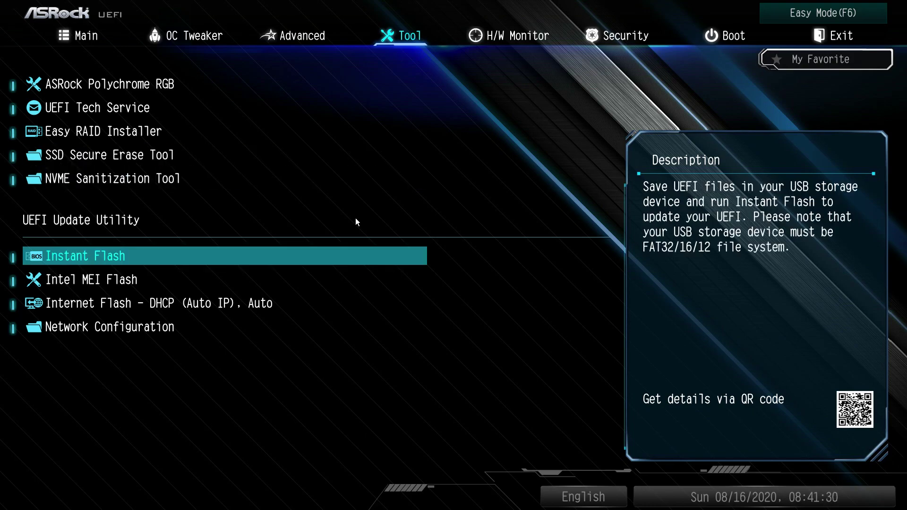
{"action": "key", "text": "Down"}
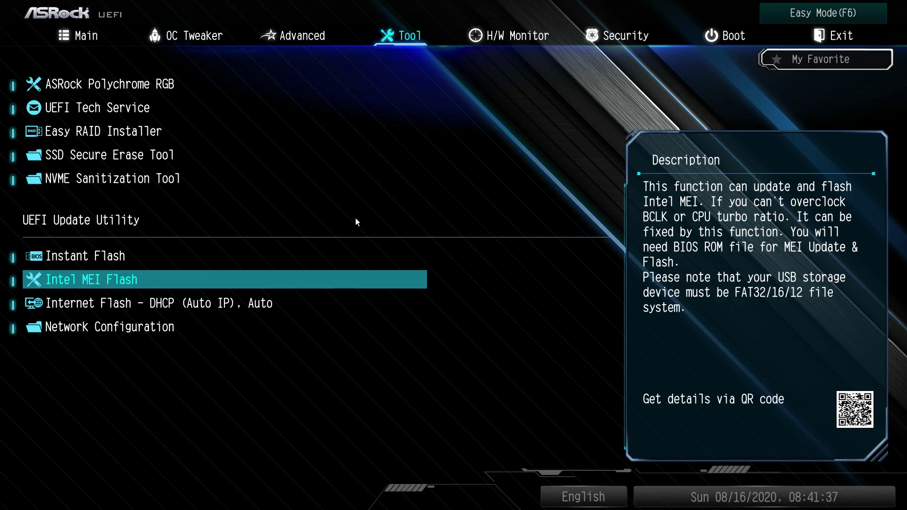
{"action": "key", "text": "Down"}
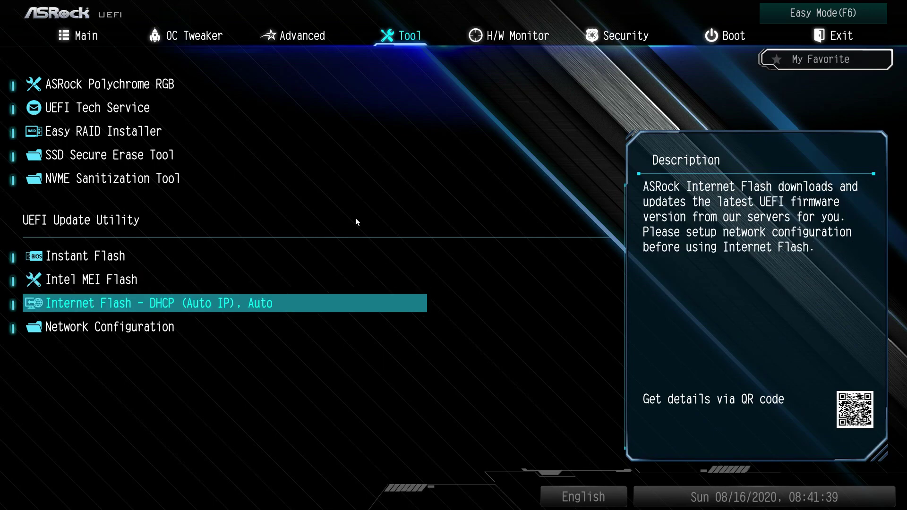
{"action": "key", "text": "Down"}
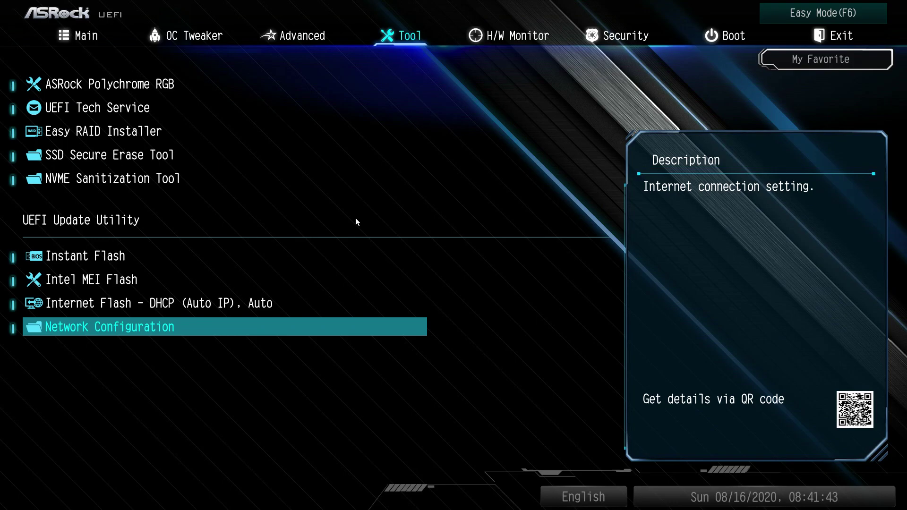
{"action": "key", "text": "Up"}
{"action": "key", "text": "Down"}
{"action": "key", "text": "Right"}
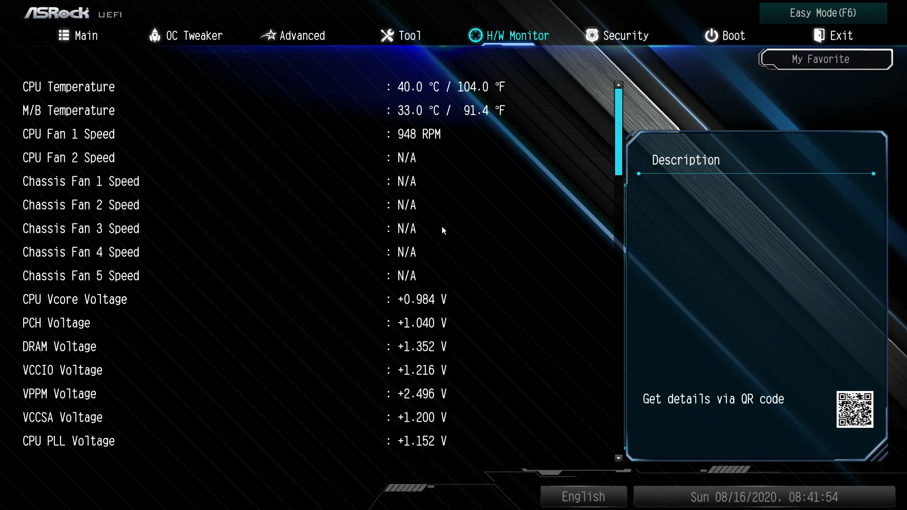
{"action": "scroll", "coordinate": [448, 237], "scroll_direction": "down", "scroll_amount": 10}
{"action": "scroll", "coordinate": [591, 457], "scroll_direction": "down", "scroll_amount": 4}
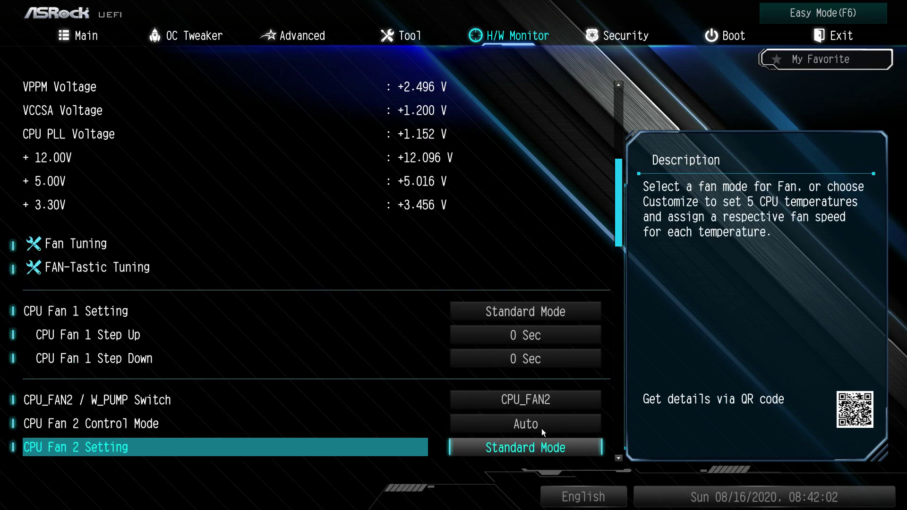
{"action": "scroll", "coordinate": [590, 444], "scroll_direction": "down", "scroll_amount": 6}
{"action": "scroll", "coordinate": [590, 447], "scroll_direction": "down", "scroll_amount": 14}
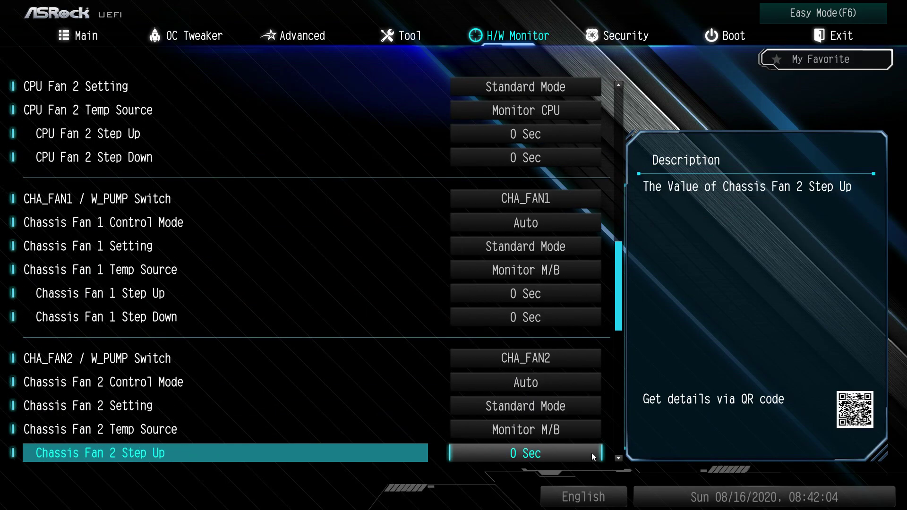
{"action": "scroll", "coordinate": [591, 453], "scroll_direction": "down", "scroll_amount": 11}
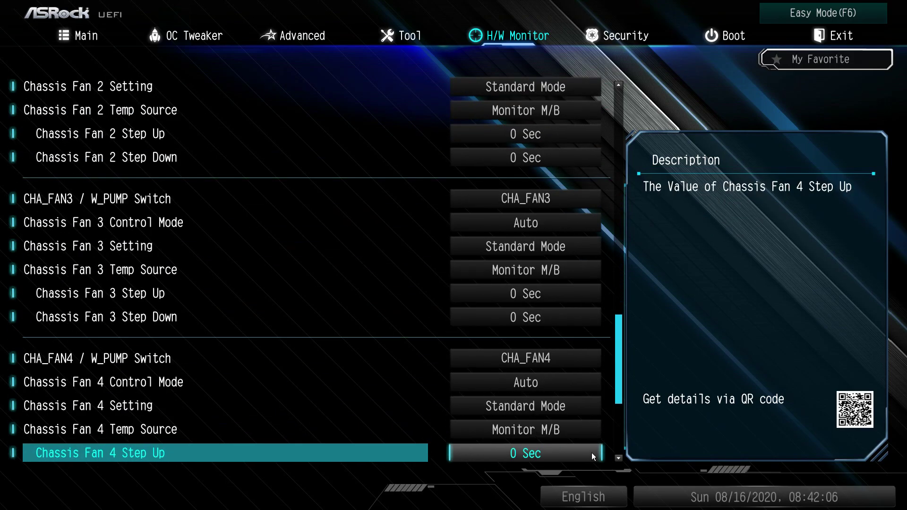
{"action": "scroll", "coordinate": [590, 452], "scroll_direction": "down", "scroll_amount": 2}
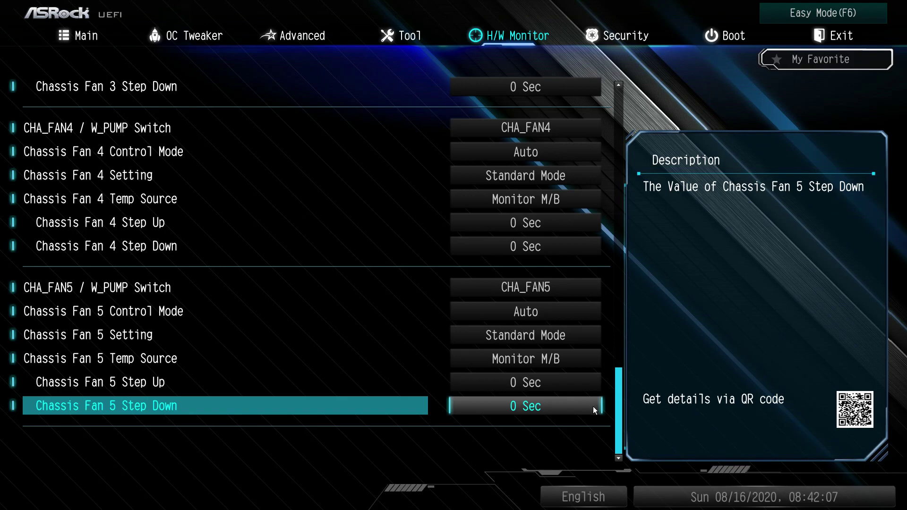
{"action": "scroll", "coordinate": [591, 87], "scroll_direction": "up", "scroll_amount": 2}
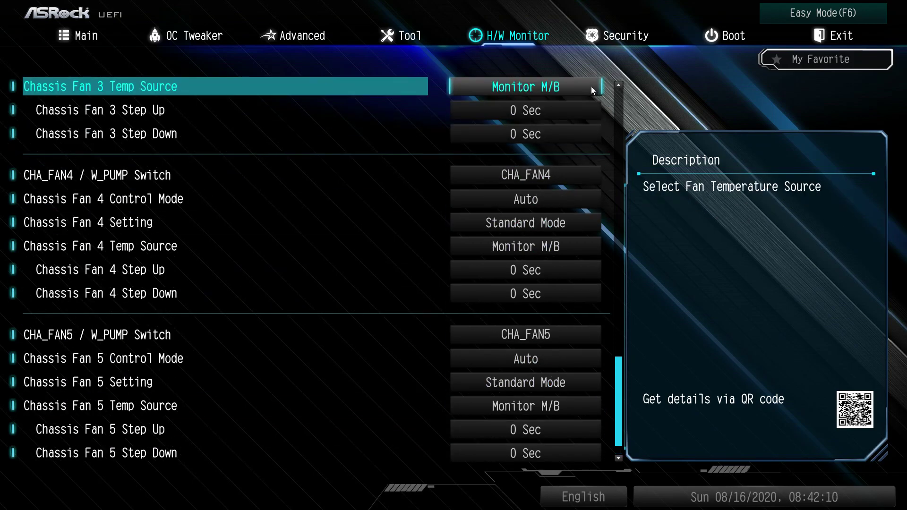
{"action": "scroll", "coordinate": [590, 86], "scroll_direction": "up", "scroll_amount": 18}
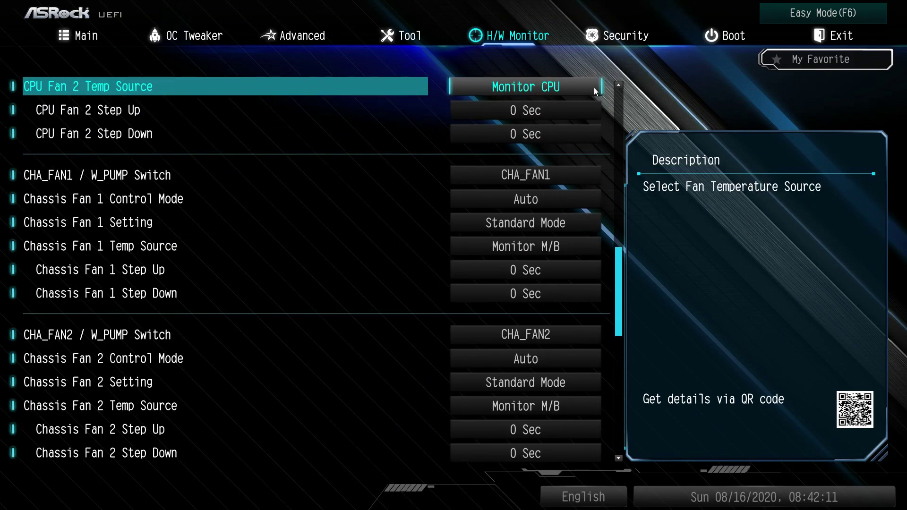
Step: Confirm no User Password is set on Security, then browse the Boot page options down to CSM
{"action": "key", "text": "Right"}
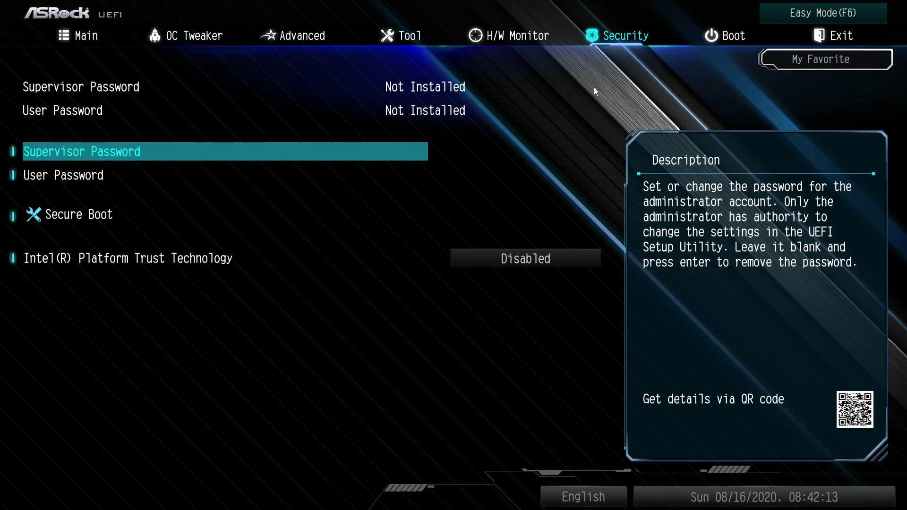
{"action": "key", "text": "Down"}
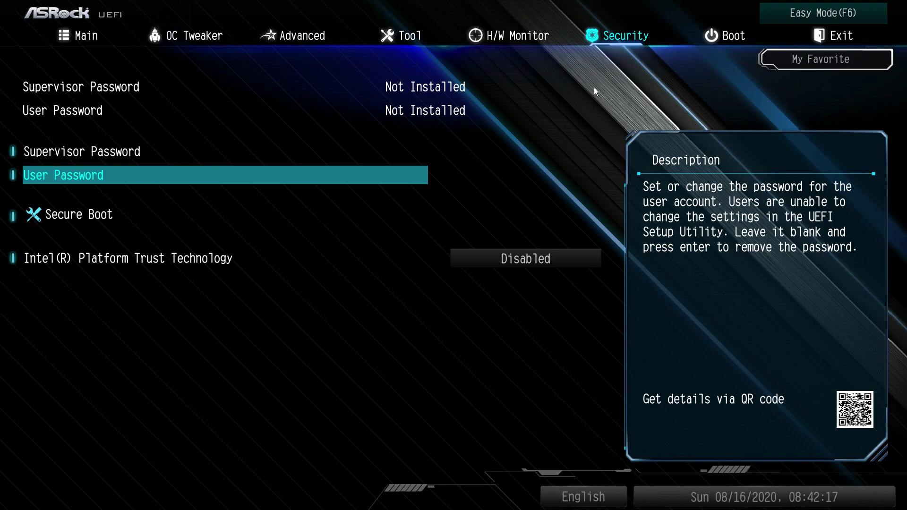
{"action": "key", "text": "Right"}
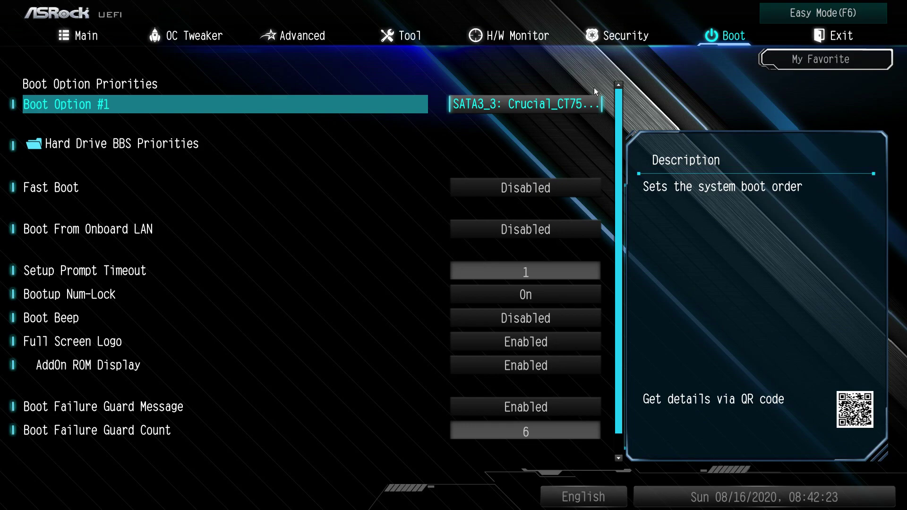
{"action": "key", "text": "Down"}
{"action": "key", "text": "Down"}
{"action": "key", "text": "Down"}
{"action": "key", "text": "Down"}
{"action": "key", "text": "Down"}
{"action": "key", "text": "Down"}
{"action": "key", "text": "Down"}
{"action": "key", "text": "Down"}
{"action": "key", "text": "Down"}
{"action": "key", "text": "Down"}
{"action": "key", "text": "Down"}
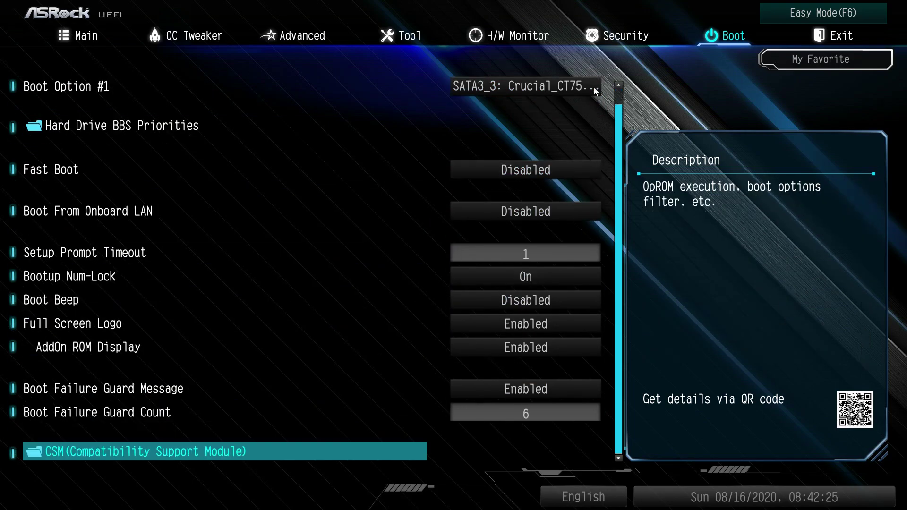
Step: Browse the Exit page options past Discard Changes, then go back to the Main system summary
{"action": "key", "text": "Right"}
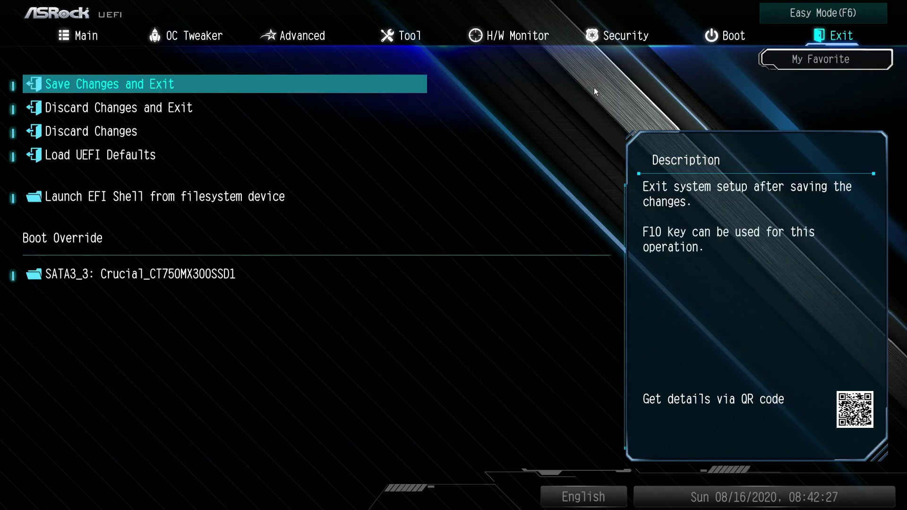
{"action": "key", "text": "Down"}
{"action": "key", "text": "Down"}
{"action": "key", "text": "Down"}
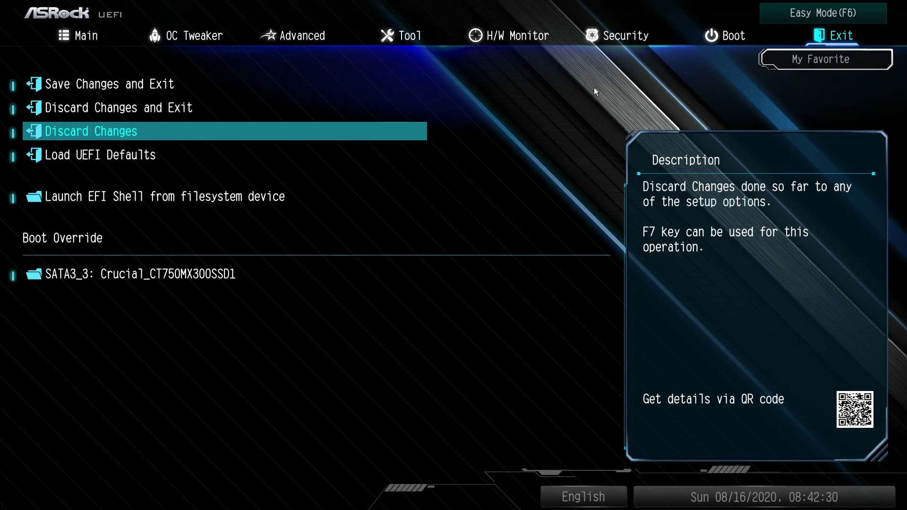
{"action": "key", "text": "Down"}
{"action": "key", "text": "Down"}
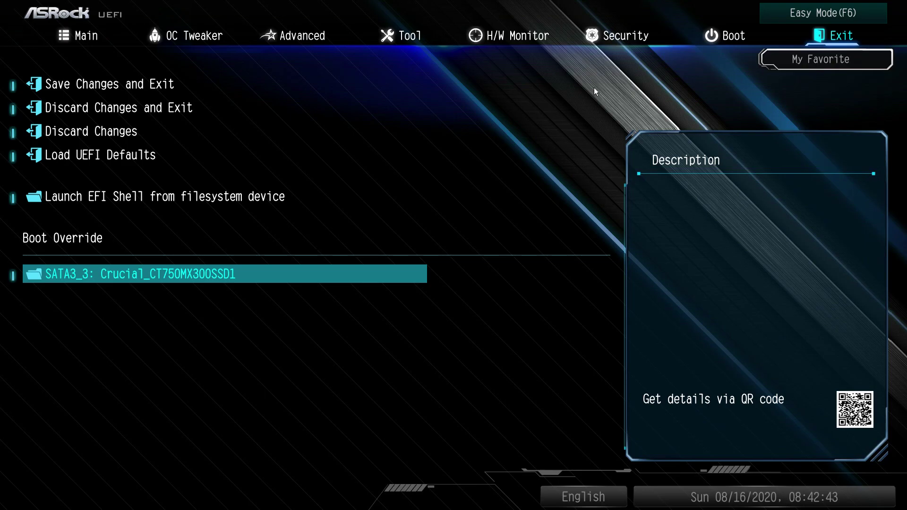
{"action": "key", "text": "Left"}
{"action": "key", "text": "Left"}
{"action": "key", "text": "Left"}
{"action": "key", "text": "Left"}
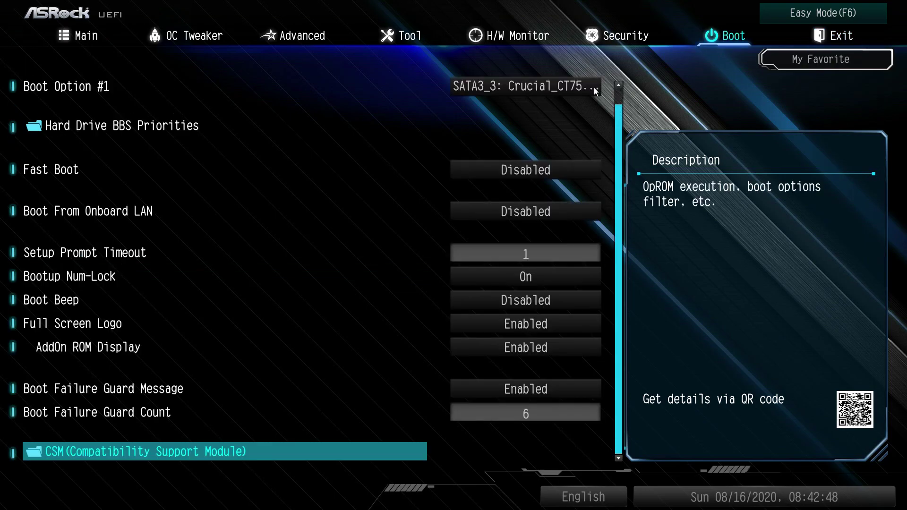
{"action": "key", "text": "Left"}
{"action": "key", "text": "Left"}
{"action": "key", "text": "Left"}
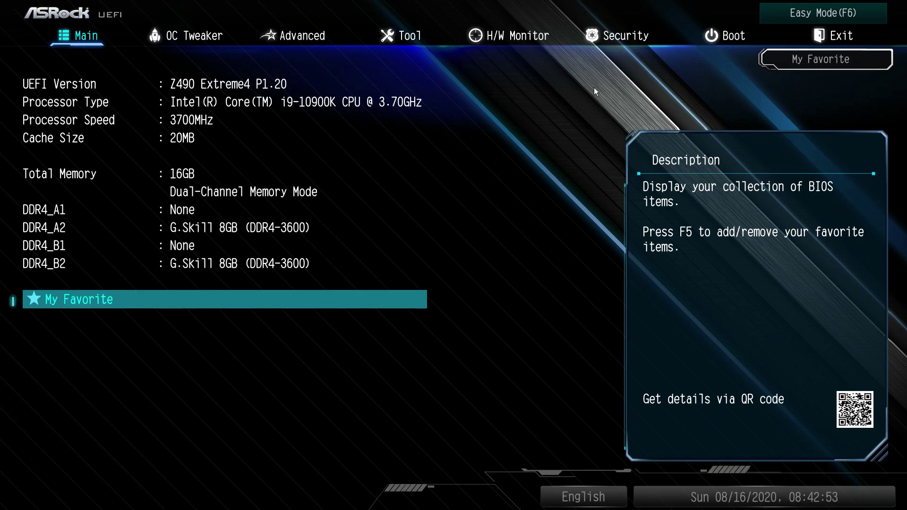
Step: Switch from Advanced Mode to the EZ Mode dashboard with F6
{"action": "key", "text": "F6"}
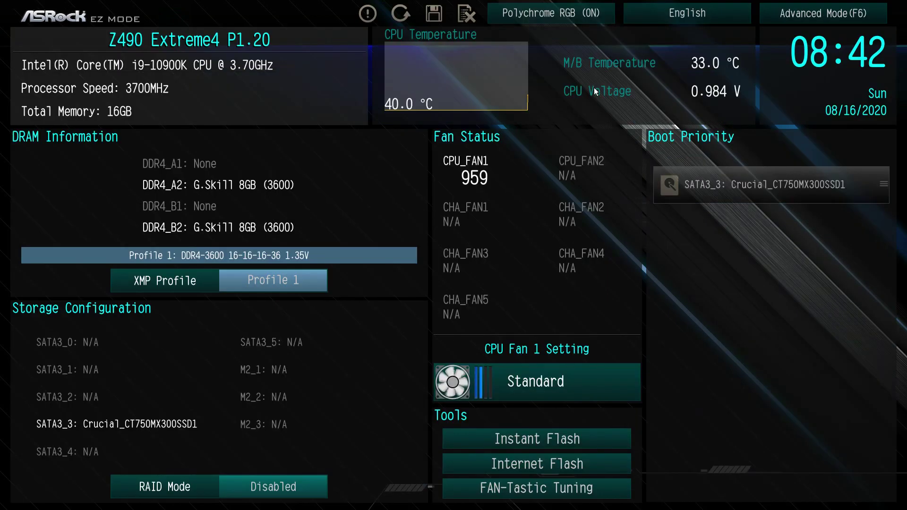